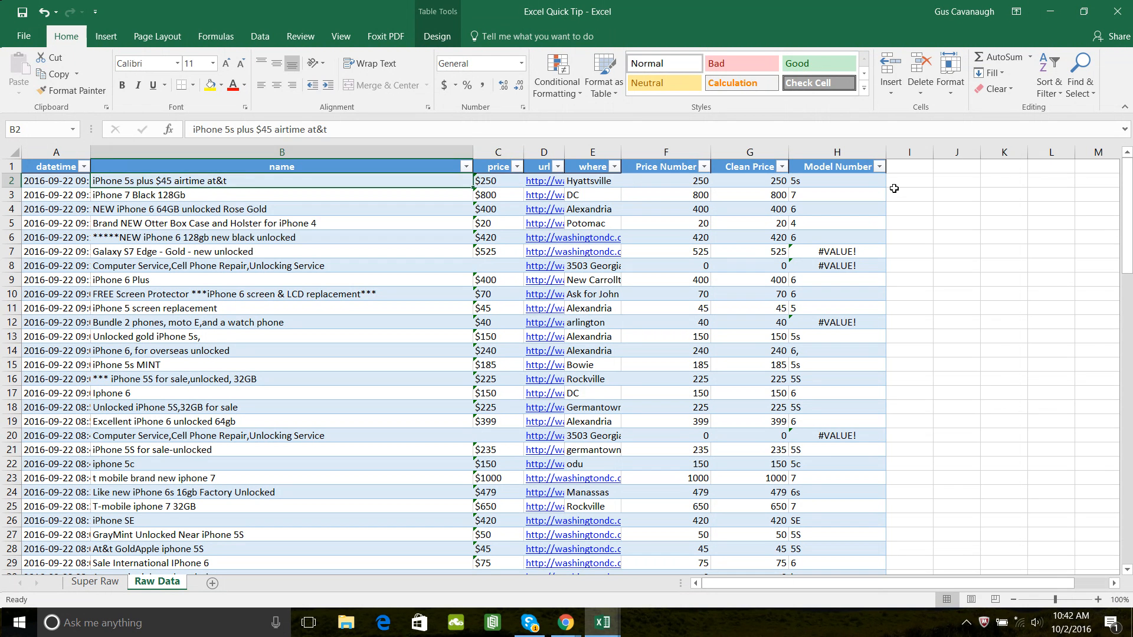
- Review the listing names in the first rows of the name column and the Model Number formula in H2
key(Down)
key(Down)
key(Down)
key(Up)
key(Up)
key(Down)
key(Down)
key(Down)
key(Down)
key(Down)
key(Up)
key(Up)
key(Up)
key(Up)
key(Up)
key(Up)
key(Up)
key(Down)
key(Right)
key(Right)
key(Right)
key(Right)
key(Right)
key(Right)
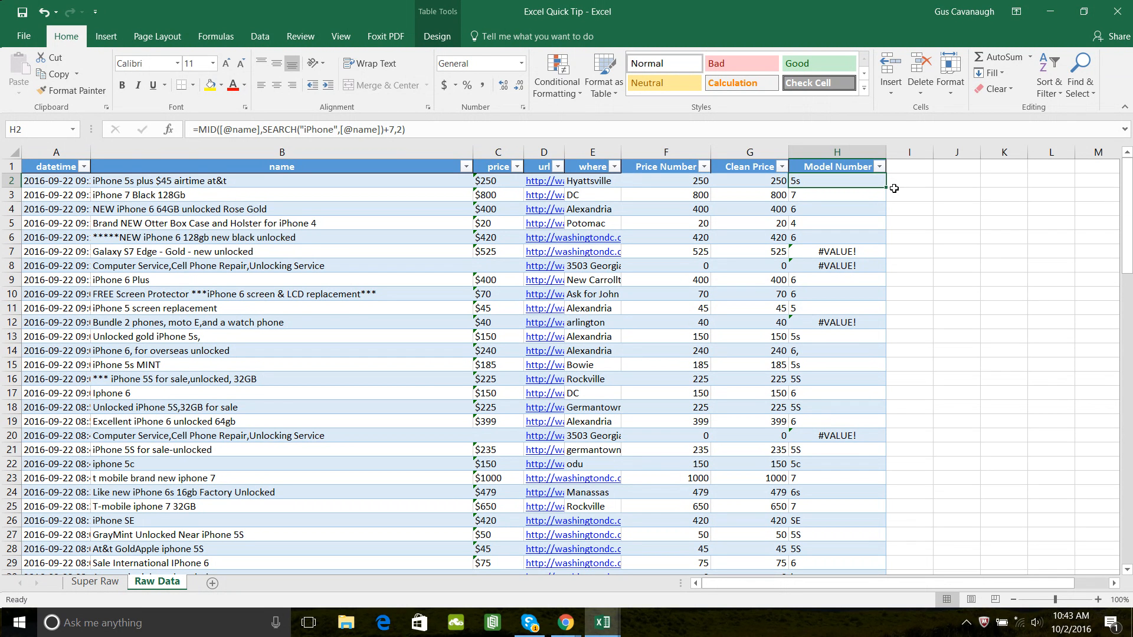
- Compare the names in rows 2 to 4 with the Model Number formula in H3
key(Left)
key(Left)
key(Home)
key(Right)
key(Down)
key(Down)
key(Down)
key(Up)
key(Up)
key(Down)
key(Up)
key(Down)
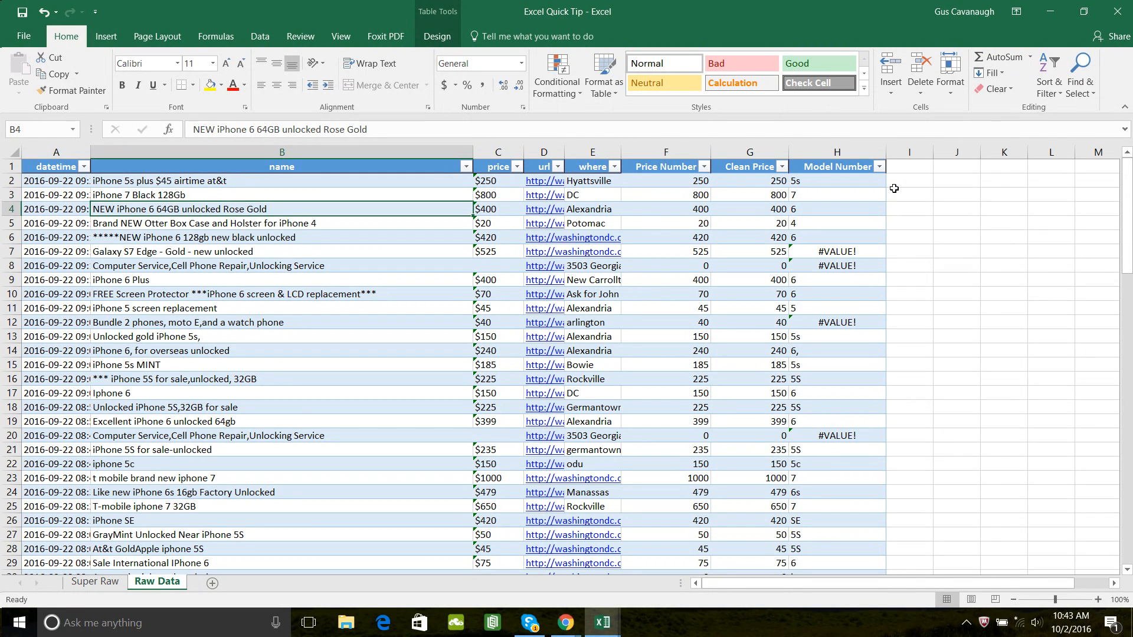
key(Up)
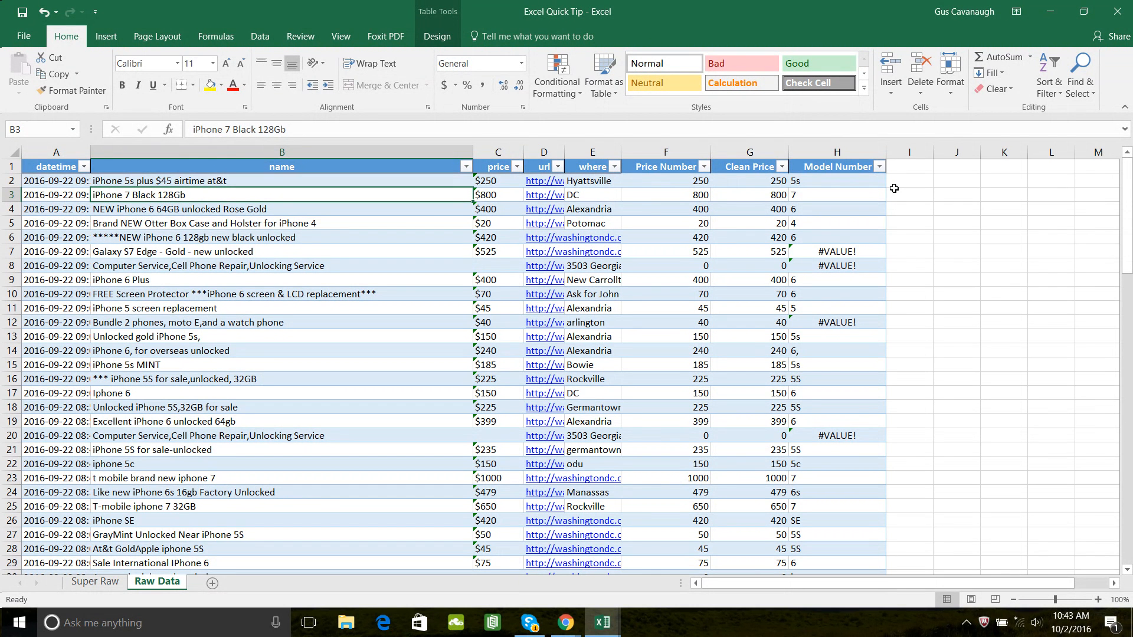
key(Down)
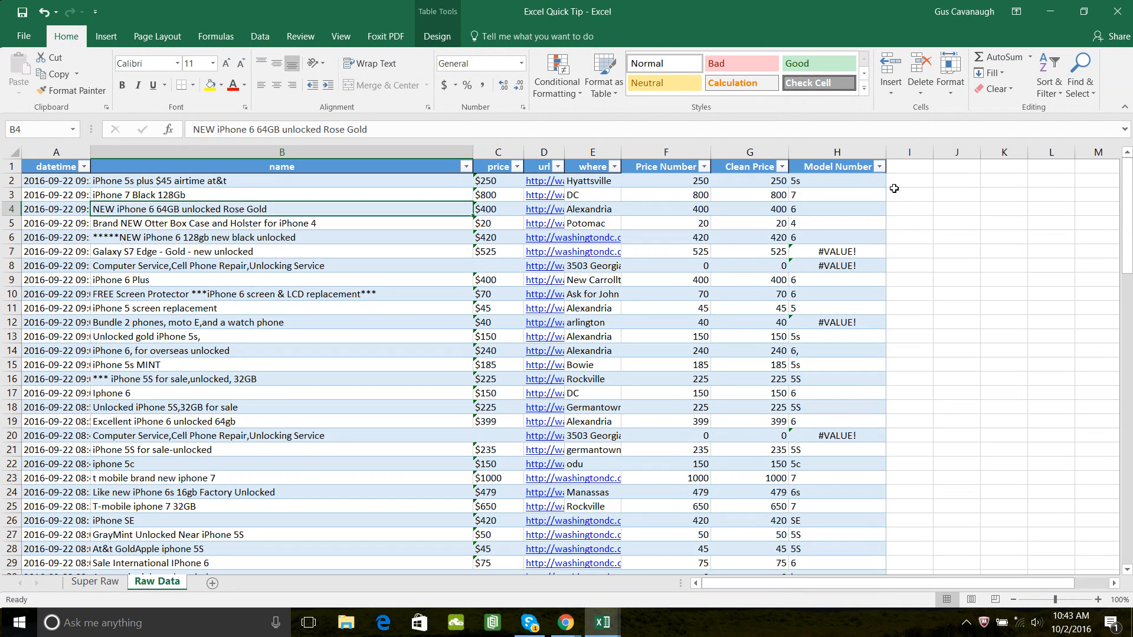
key(Up)
key(Right)
key(Right)
key(Right)
key(Right)
key(Right)
key(Right)
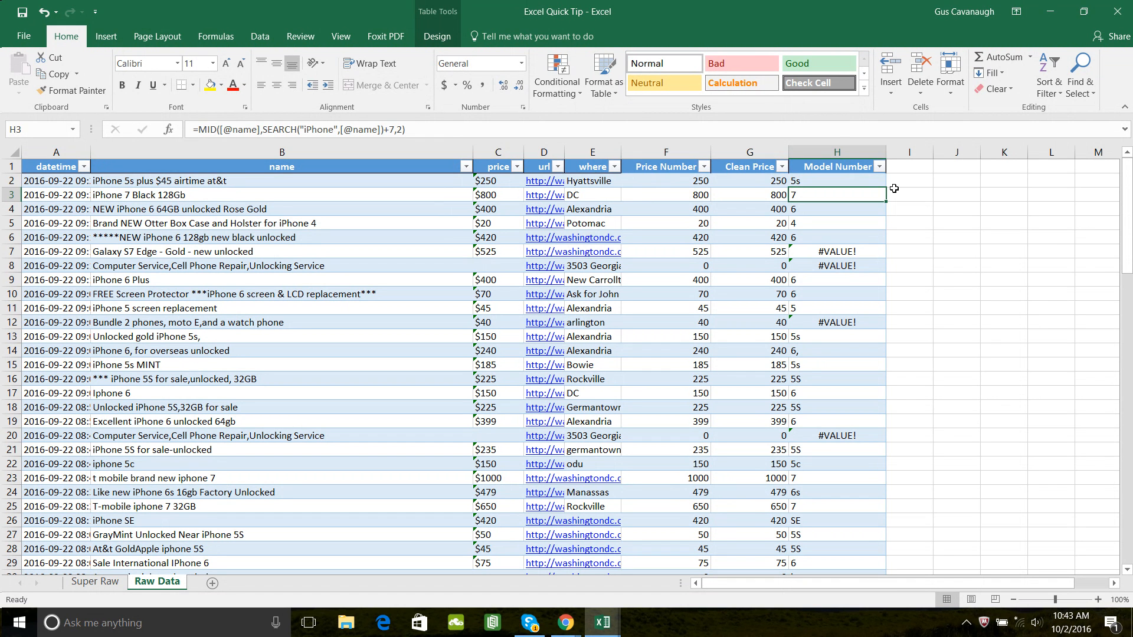
- Examine the iPhone listing names from row 3 downward against their Model Number entries
key(Left)
key(Left)
key(Left)
key(Left)
key(Left)
key(Left)
key(Left)
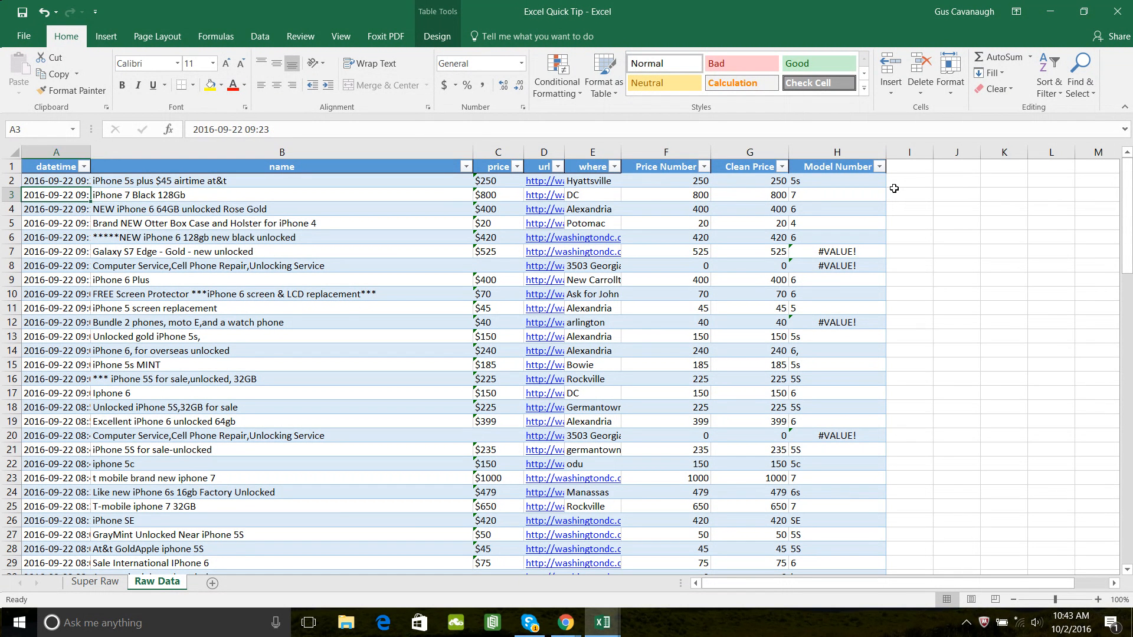
key(Right)
key(Down)
key(Down)
key(Down)
key(Down)
key(Down)
key(Down)
key(Down)
key(Up)
key(Up)
key(Down)
key(Up)
key(Up)
key(Up)
key(Up)
key(Up)
key(Up)
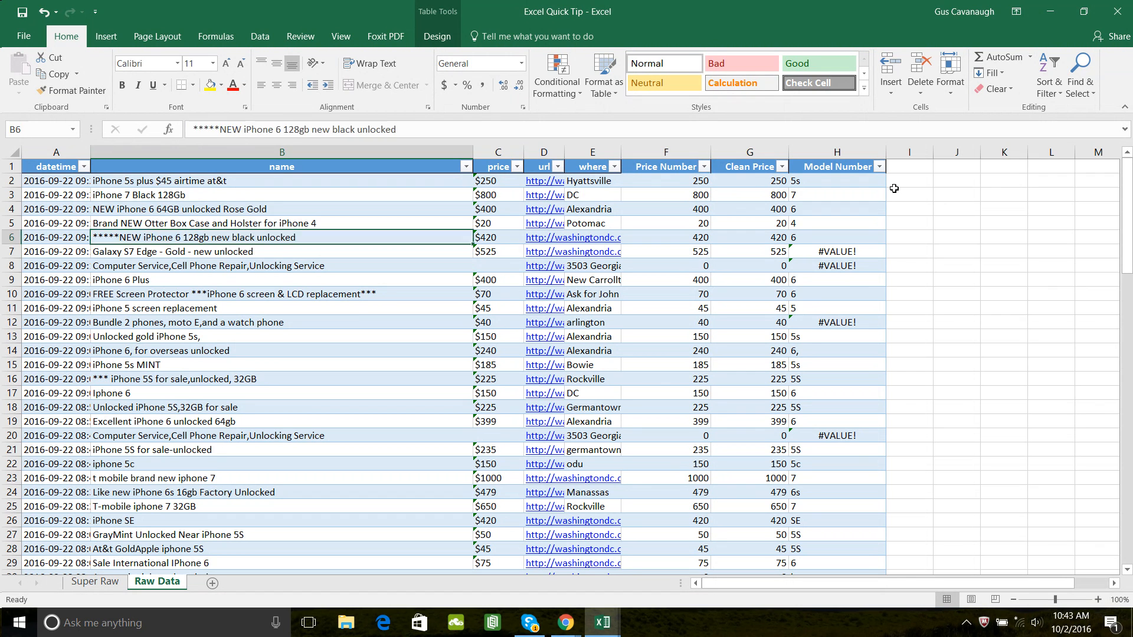
key(Right)
key(Right)
key(Right)
key(Right)
key(Right)
key(Right)
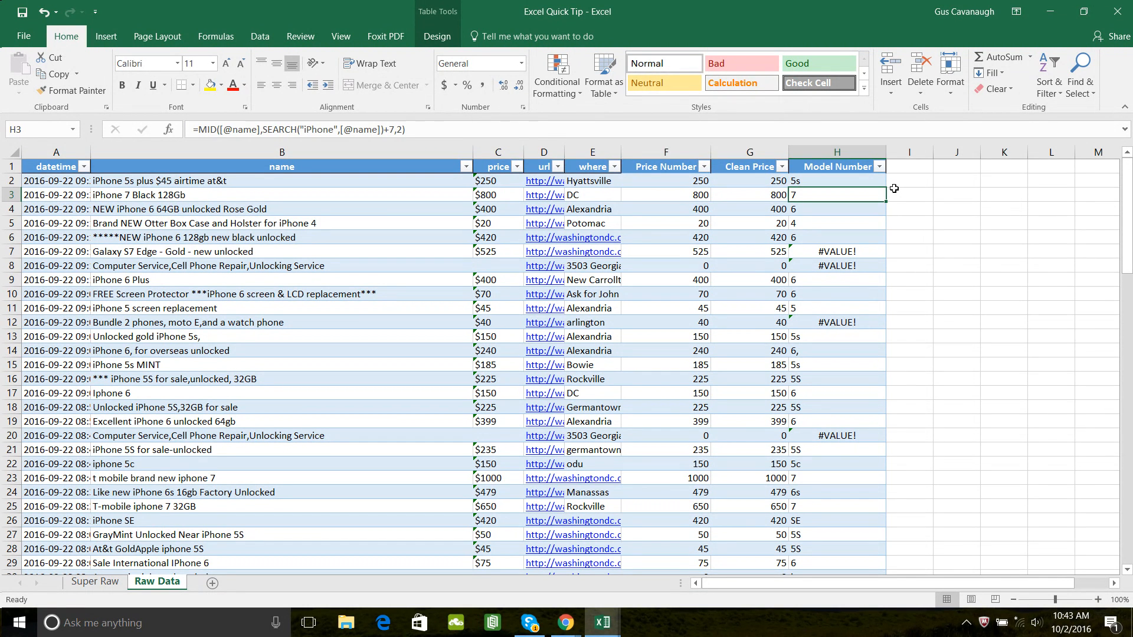
- Examine the Galaxy S7 Edge and Computer Service listing names and the Model Number formula in H7
key(Down)
key(Down)
key(Down)
key(Down)
key(Left)
key(Left)
key(Left)
key(Left)
key(Left)
key(Left)
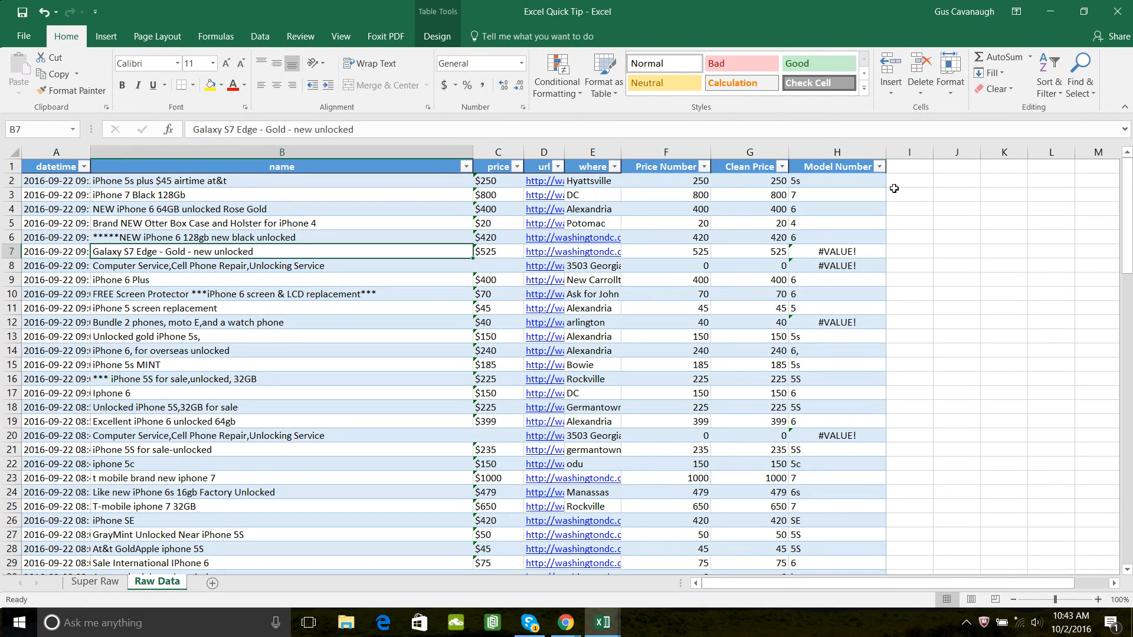
key(Down)
key(Down)
key(Up)
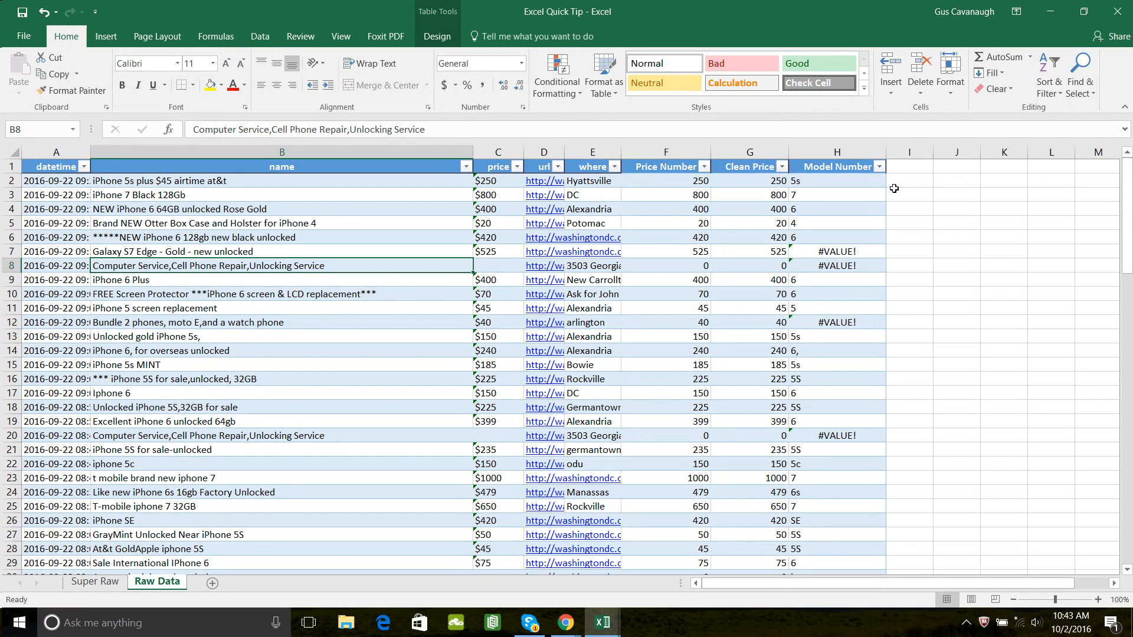
key(Up)
key(Right)
key(Right)
key(Left)
key(Left)
key(Right)
key(Right)
key(Right)
key(Right)
key(Right)
key(Right)
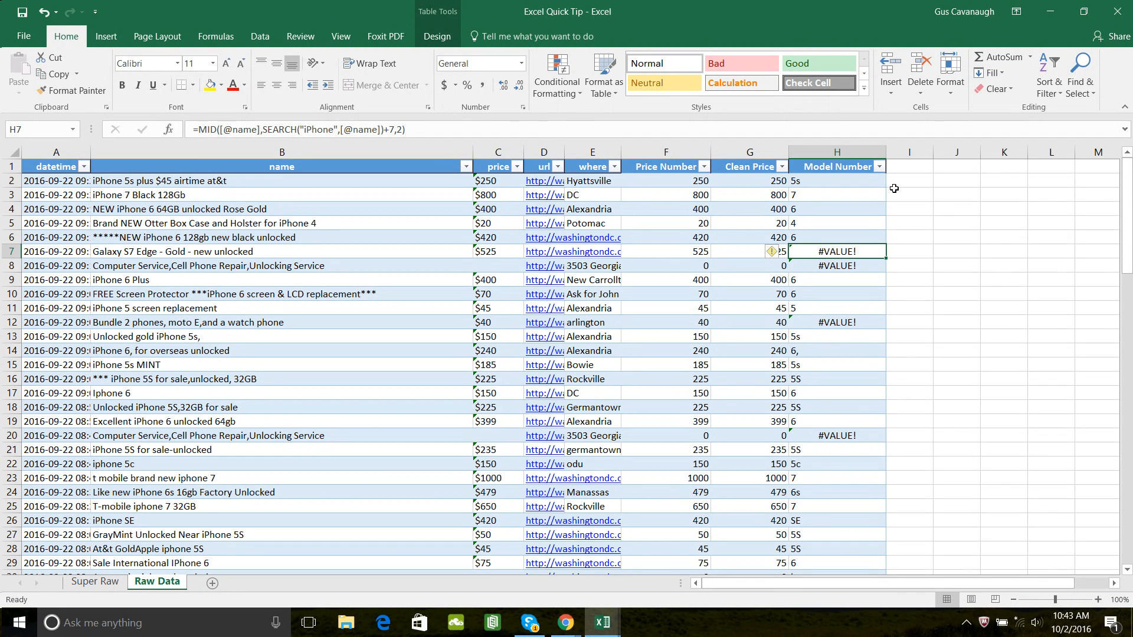
- Wrap the MID formula in H2 in IFERROR with an empty string ("") as the error value
key(Up)
key(Up)
key(Up)
key(Up)
key(Up)
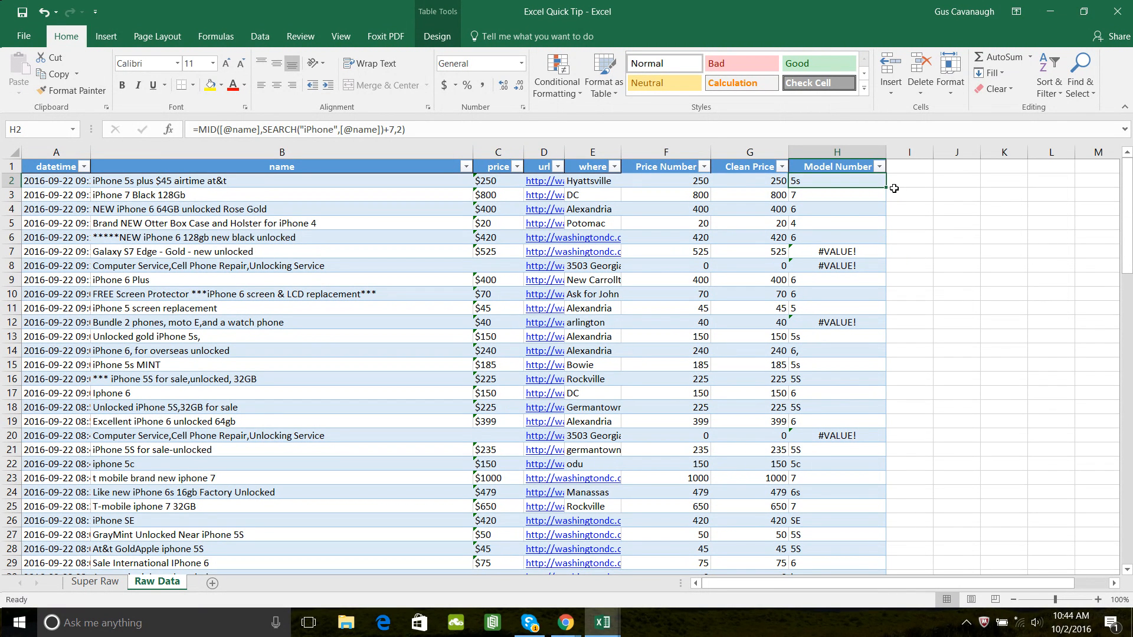
click(196, 129)
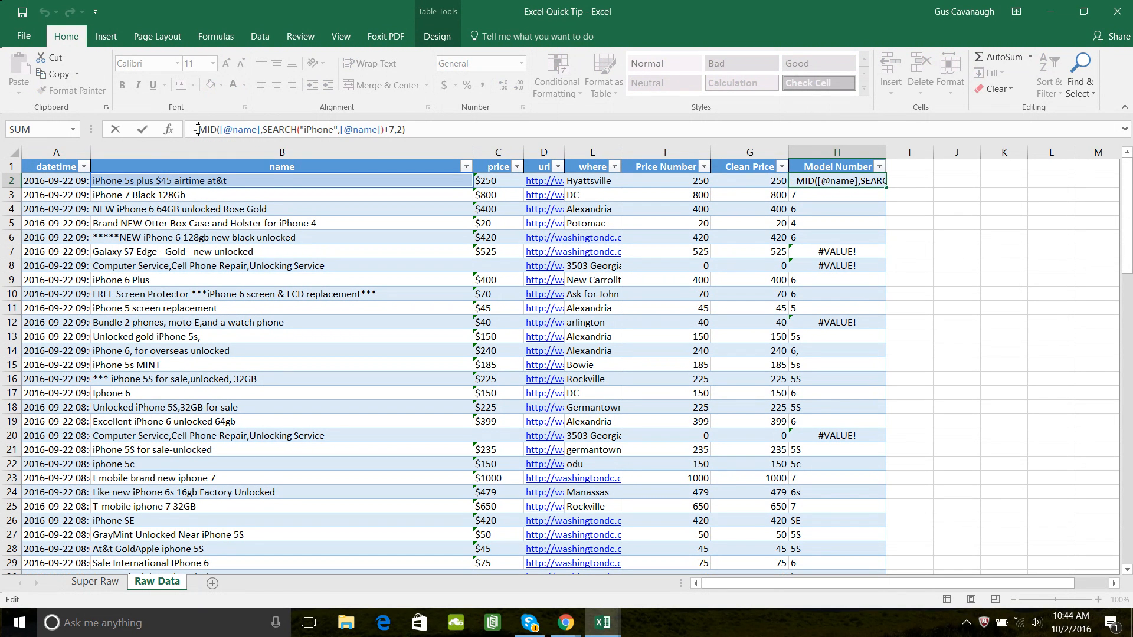
text(IF)
key(Down)
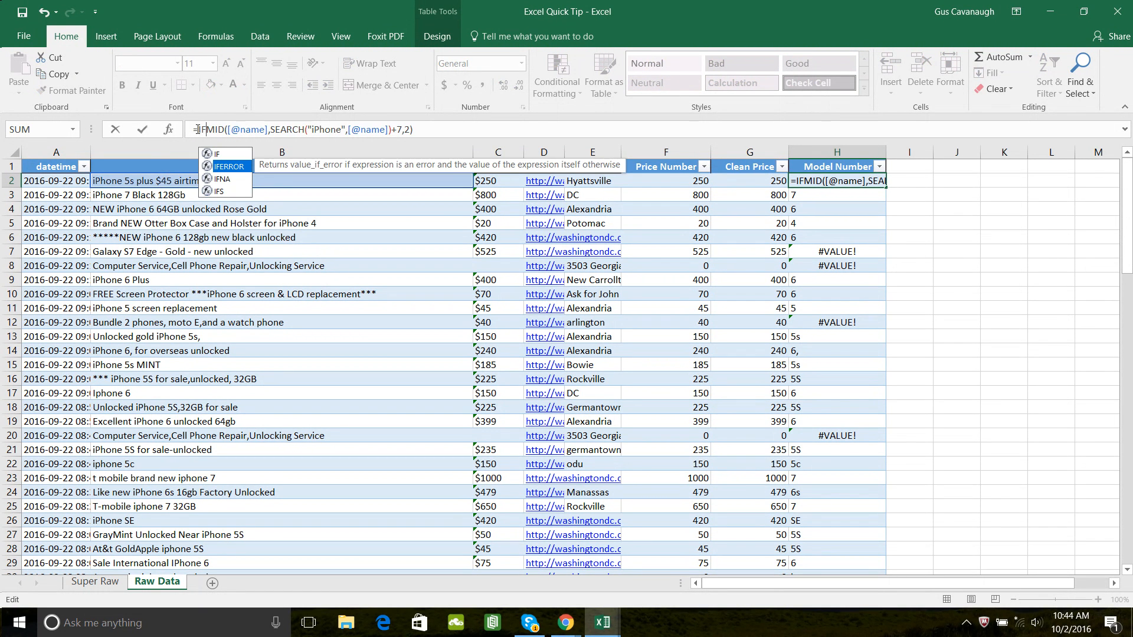
key(Tab)
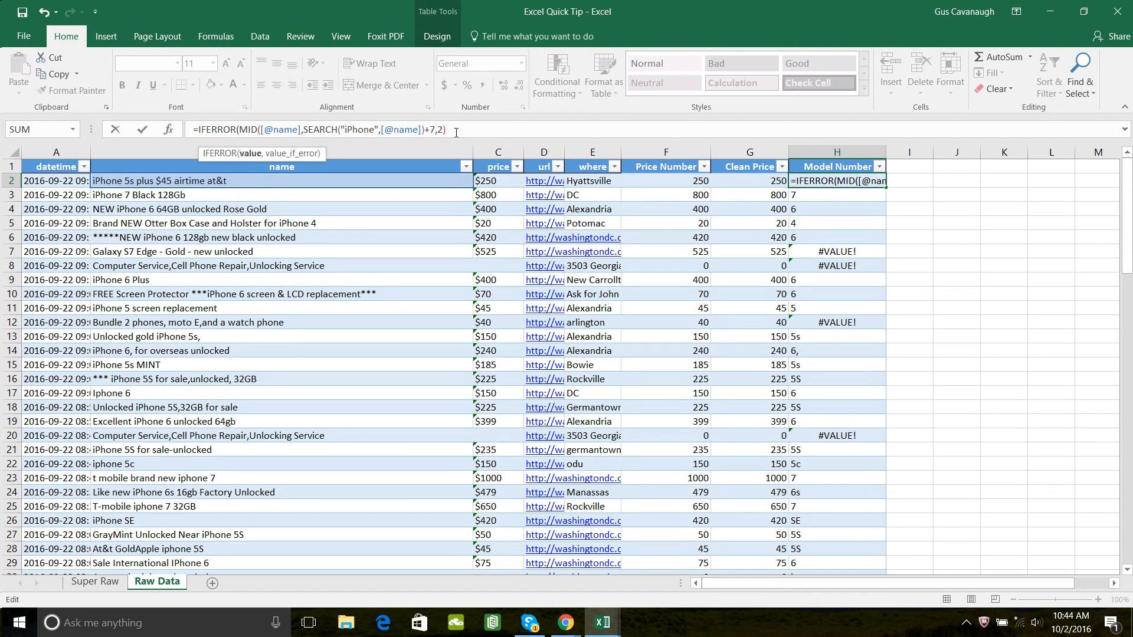
text(,)
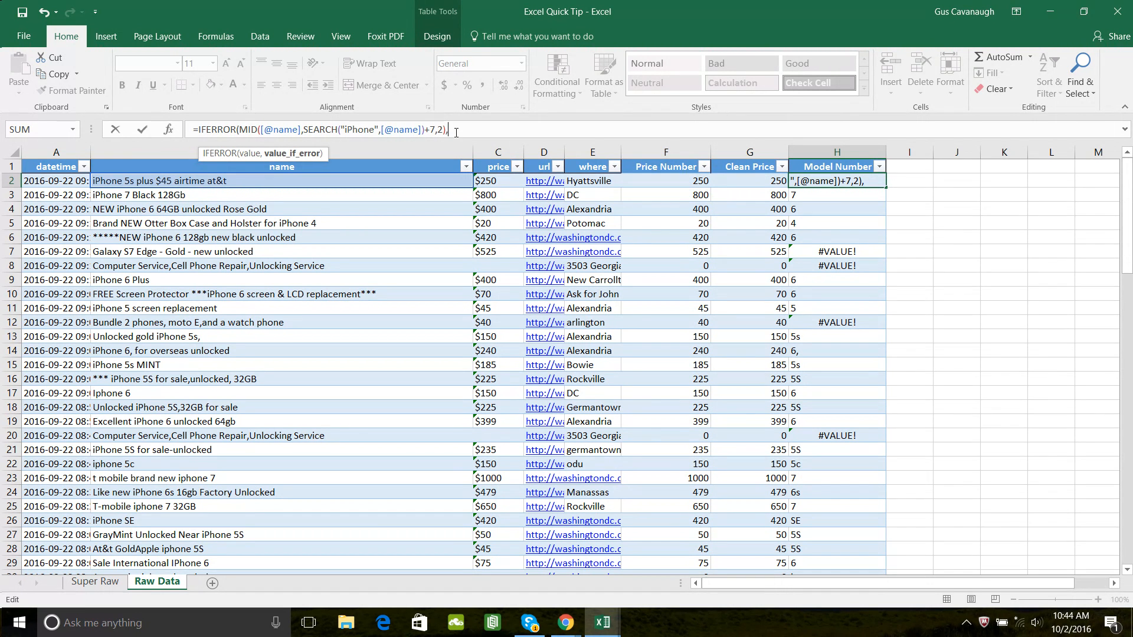
text("")
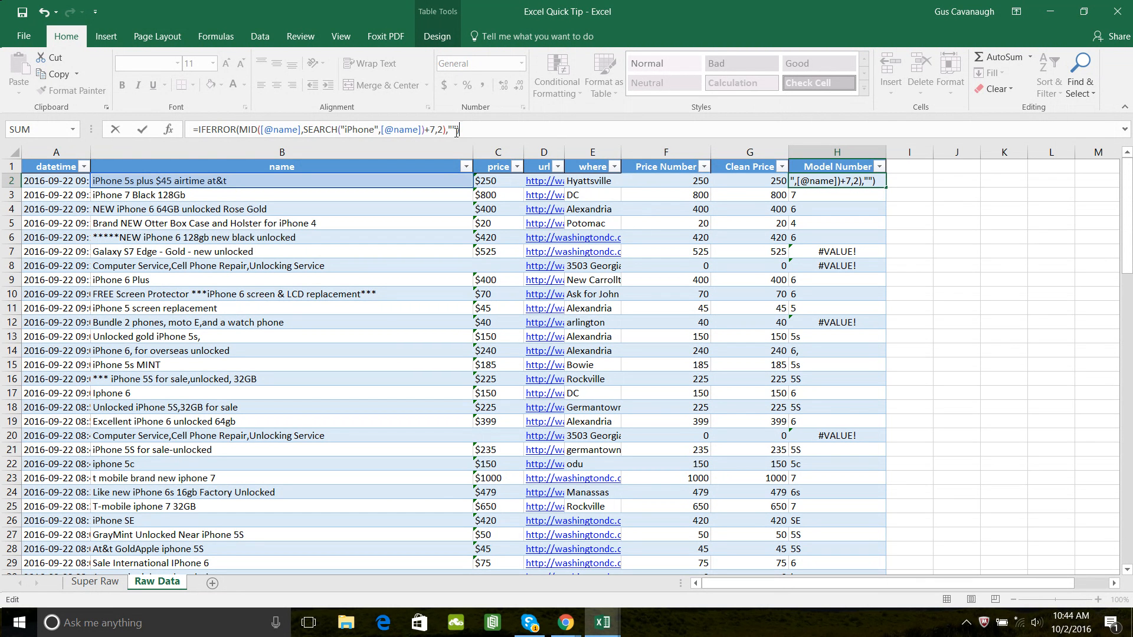
- Remove the IFERROR fallback in H2's formula and enclose the MID expression in ISERROR instead
key(BackSpace)
key(BackSpace)
key(BackSpace)
key(BackSpace)
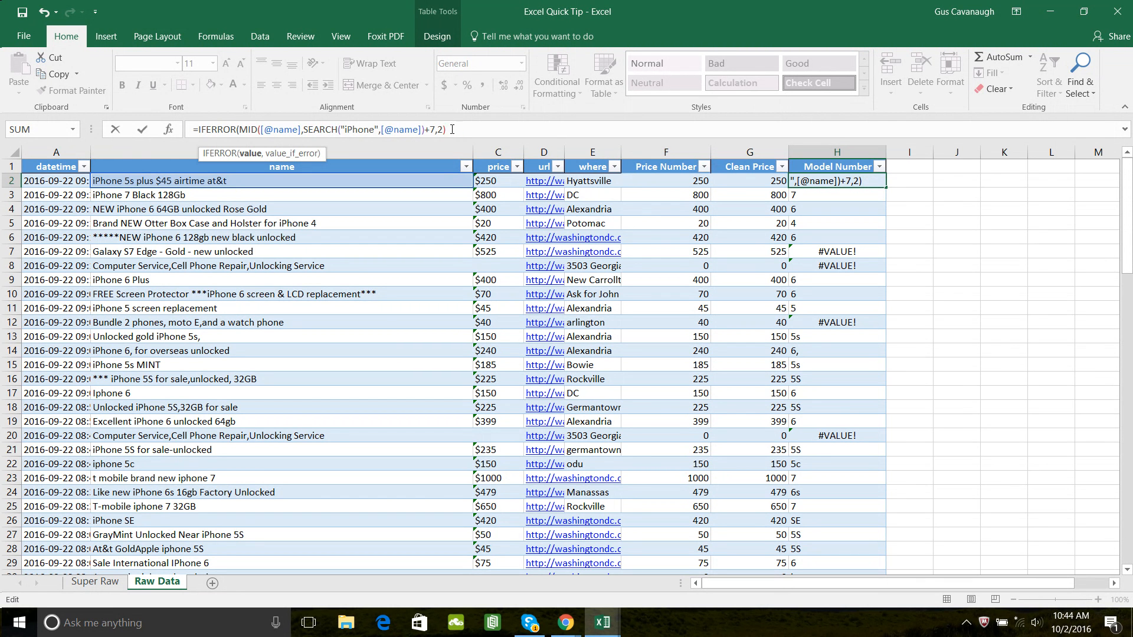
click(235, 128)
key(BackSpace)
key(BackSpace)
key(BackSpace)
key(BackSpace)
key(BackSpace)
key(BackSpace)
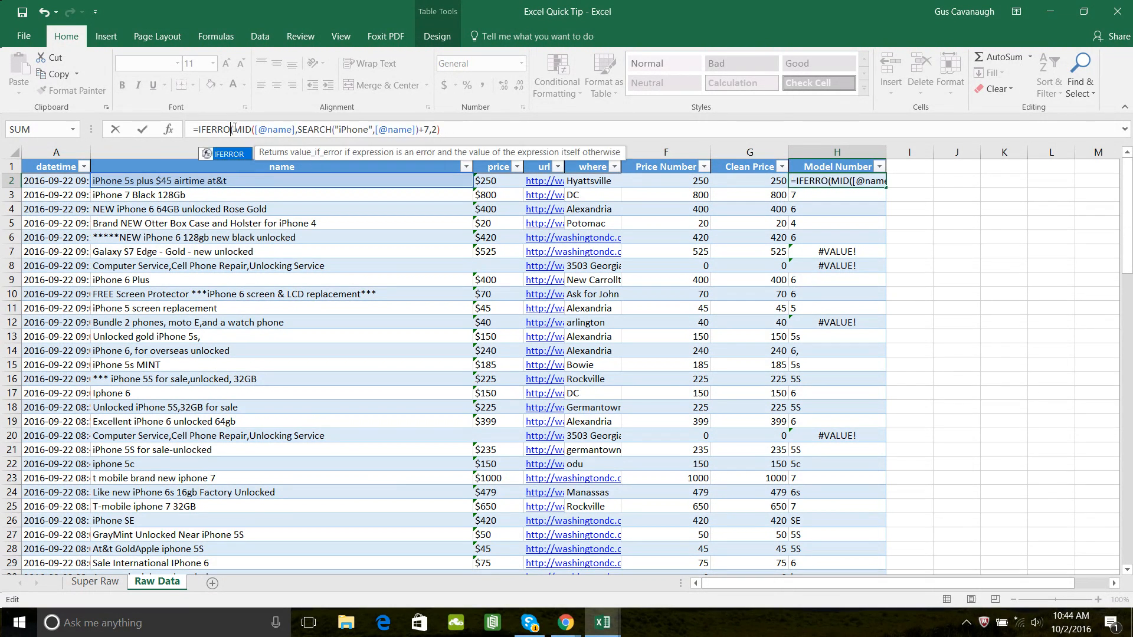
text(s)
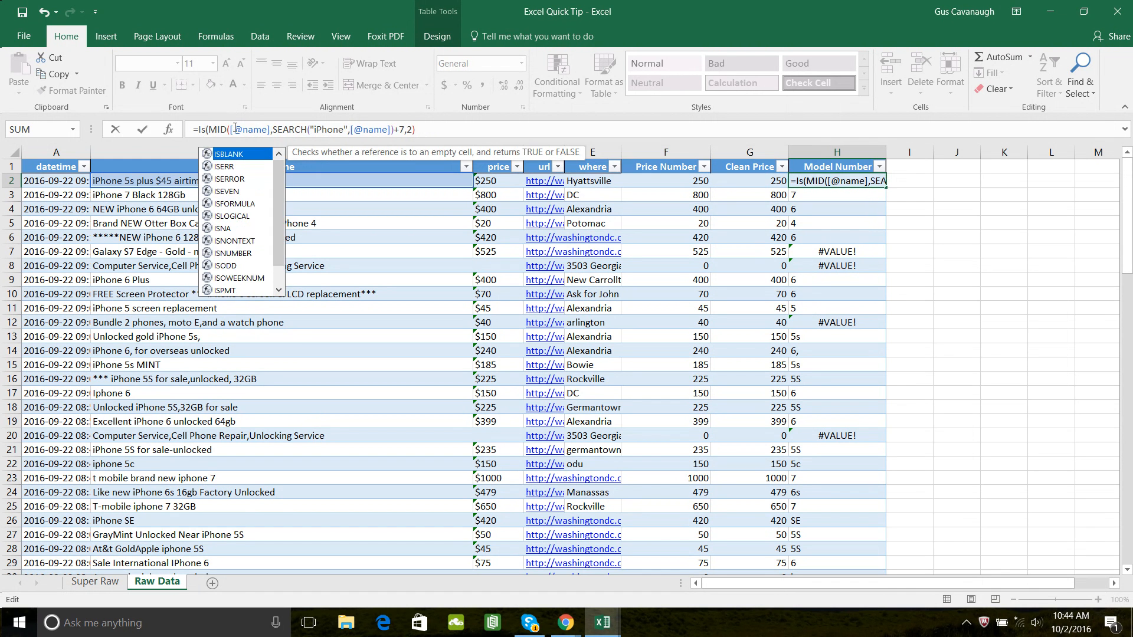
text(e)
key(Down)
key(Tab)
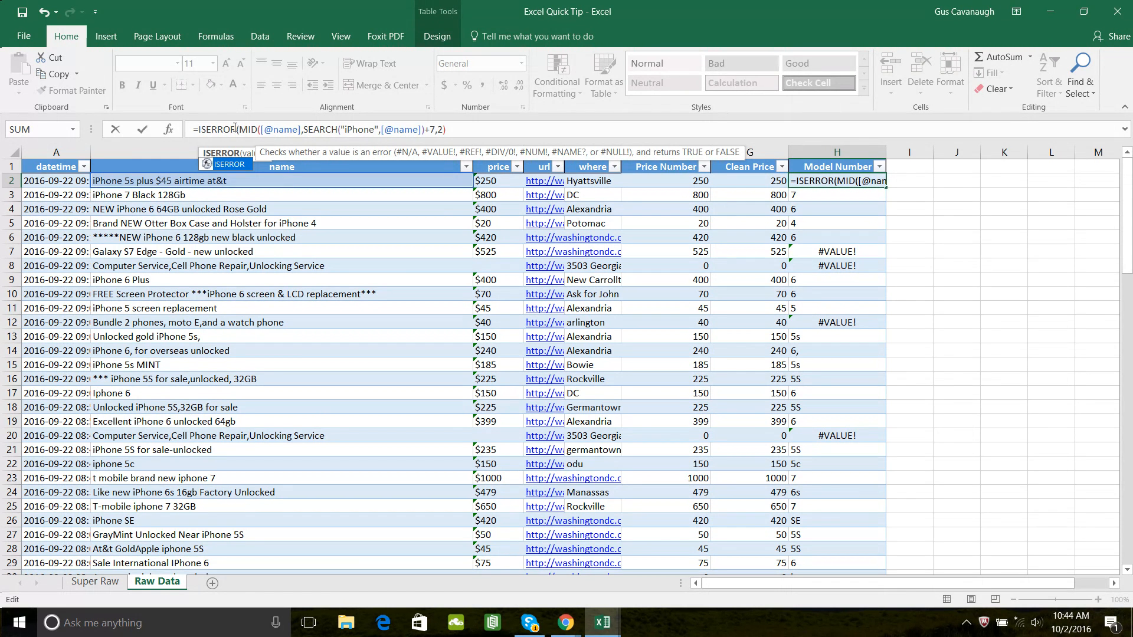
click(308, 129)
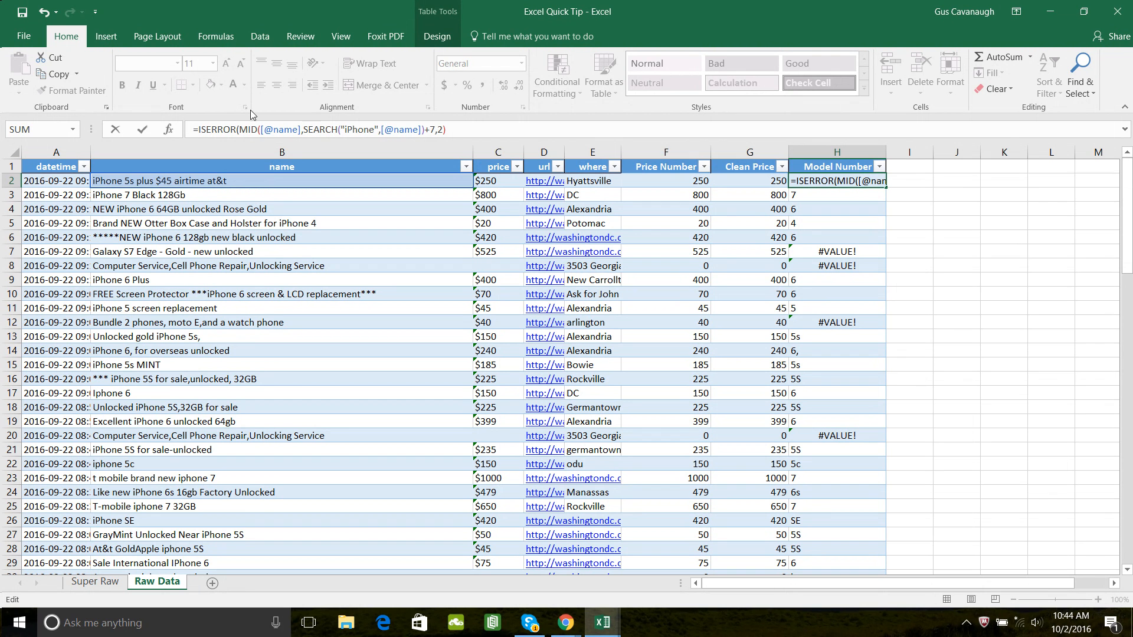
click(475, 129)
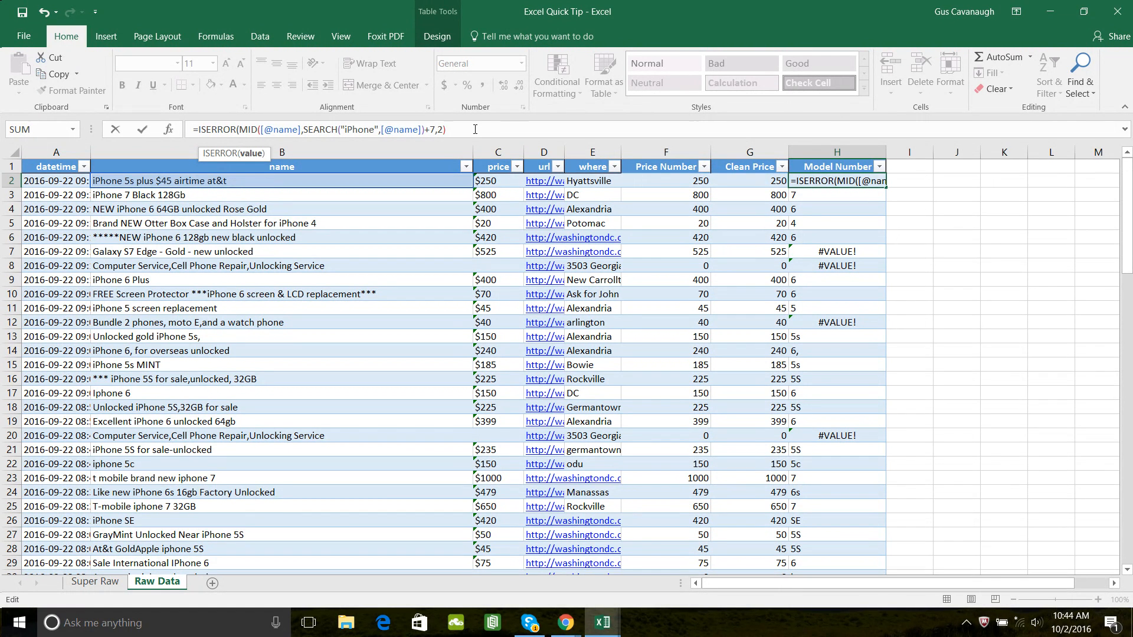
text())
- Nest the ISERROR test in an IF function with an empty string ("") as the value if true
click(196, 129)
text(IF()
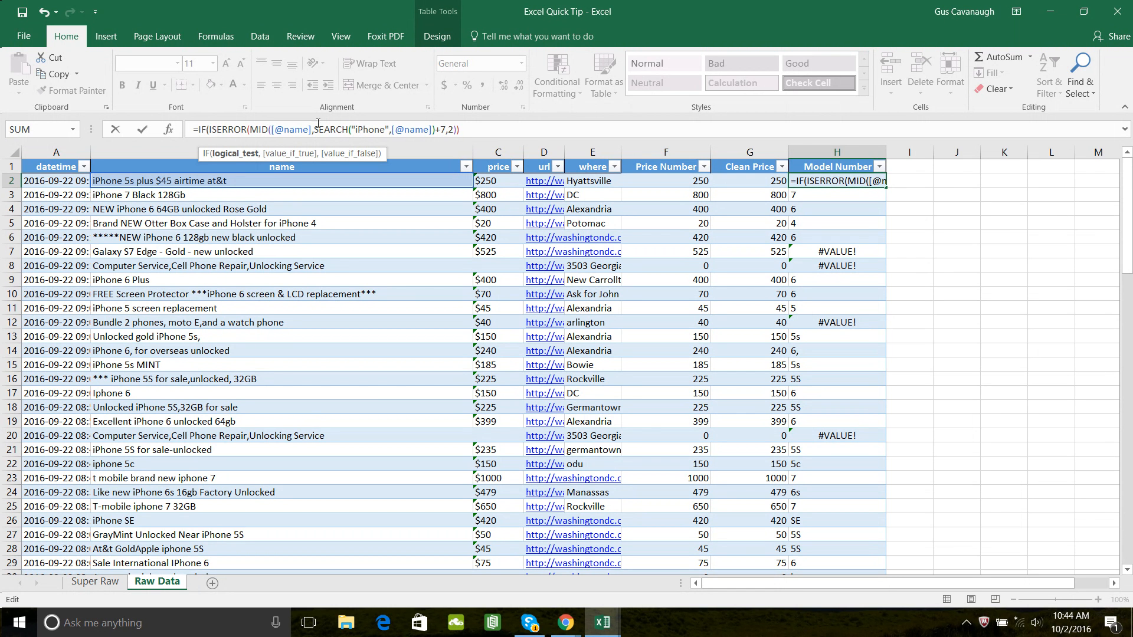
click(469, 136)
text(,"")
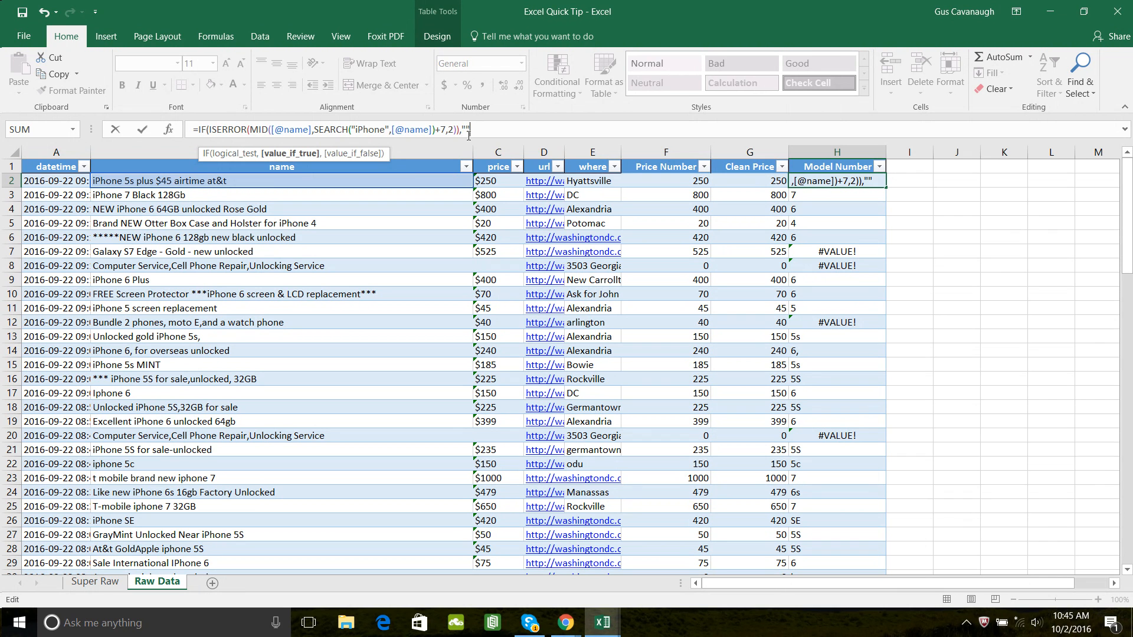
text(,)
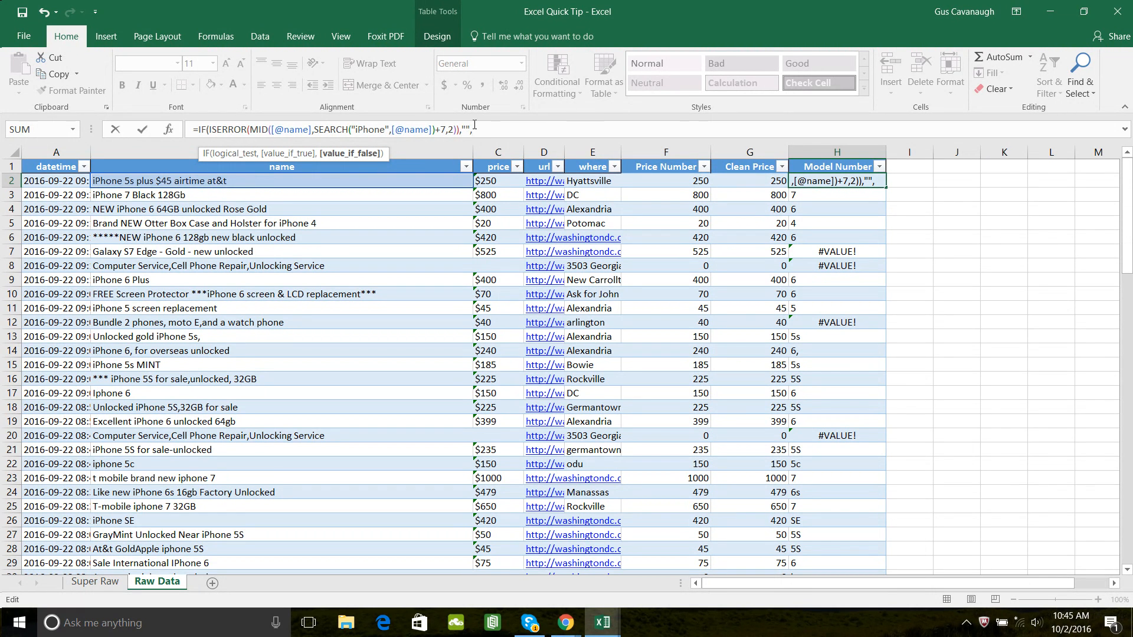
- Rework H2's formula so that a single IFERROR function encloses the MID expression, without IF or ISERROR
key(BackSpace)
key(BackSpace)
key(BackSpace)
key(BackSpace)
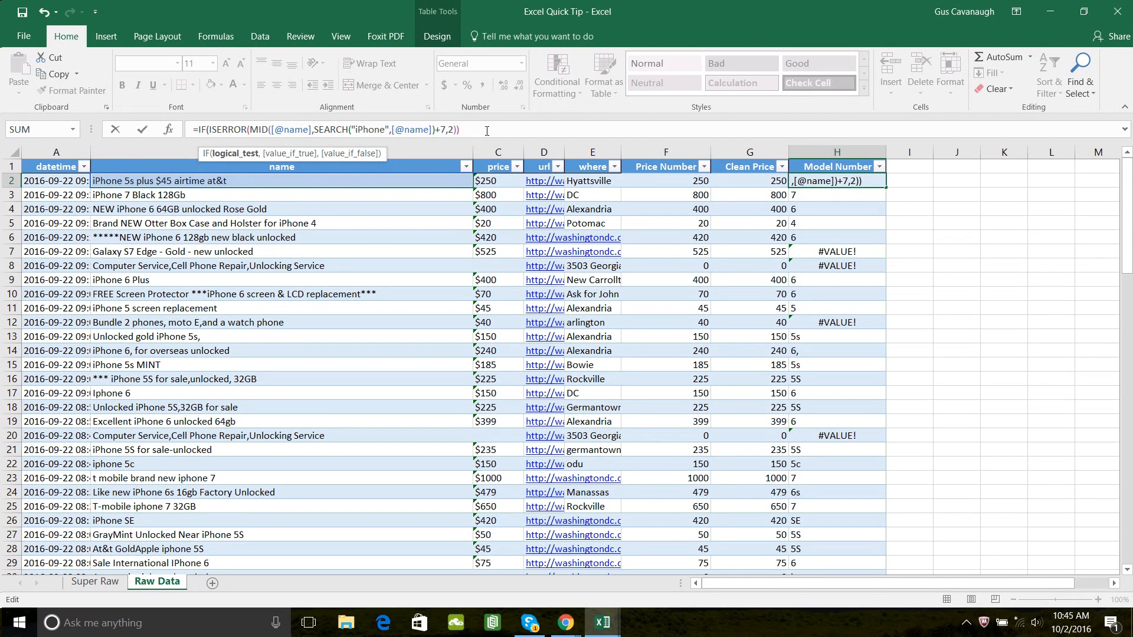
key(BackSpace)
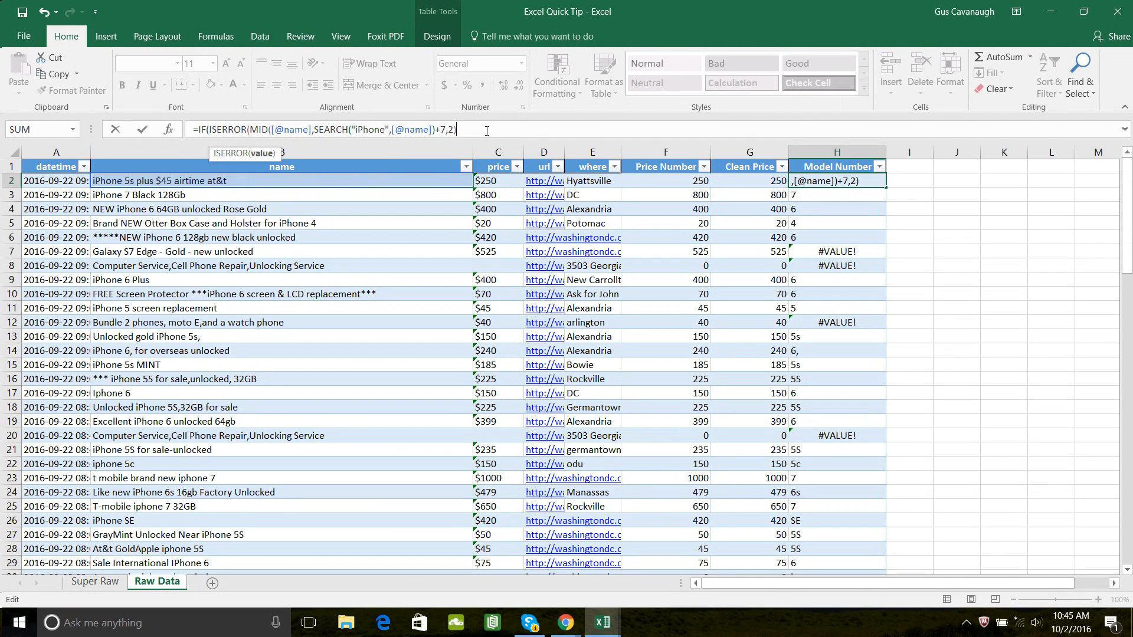
click(249, 131)
key(BackSpace)
key(BackSpace)
key(BackSpace)
key(BackSpace)
key(BackSpace)
key(BackSpace)
key(BackSpace)
key(BackSpace)
key(BackSpace)
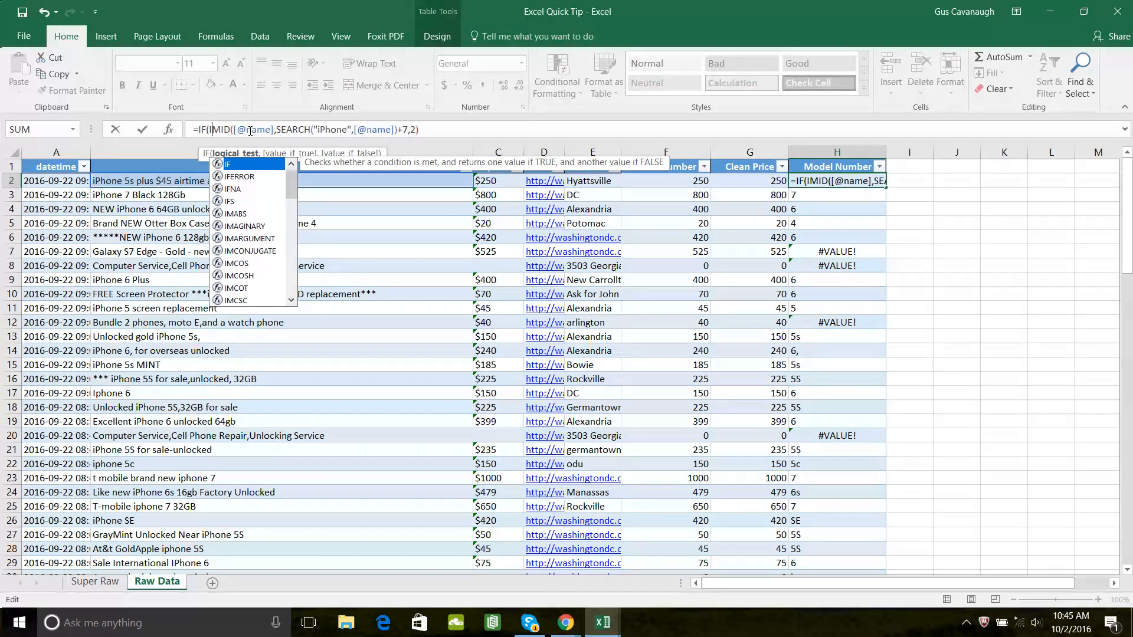
text(E)
key(Tab)
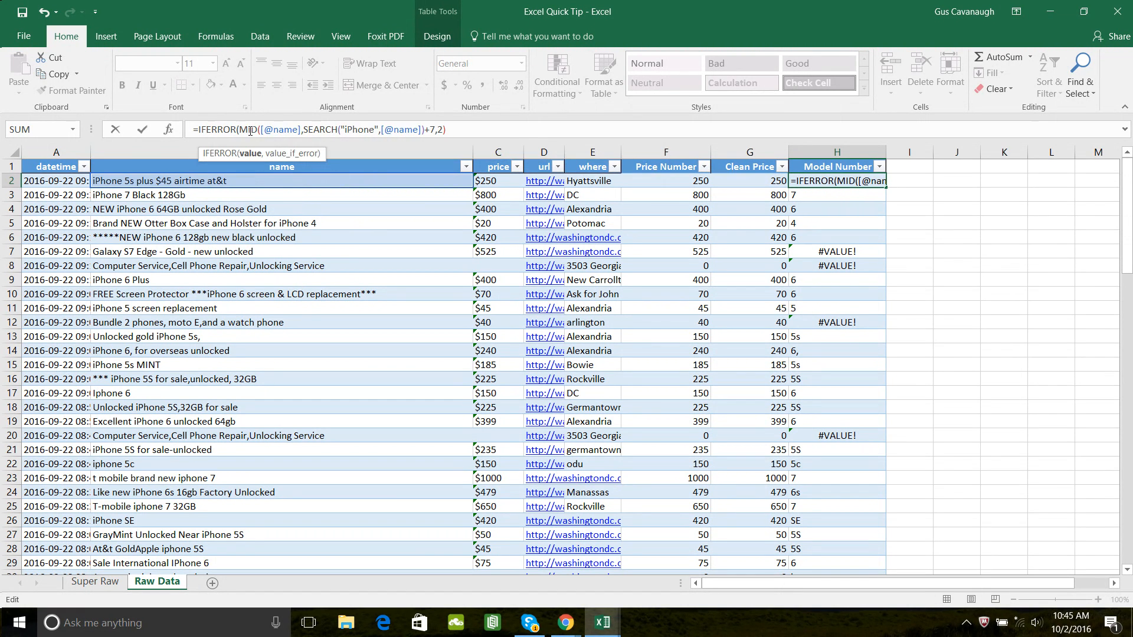
- Complete the IFERROR formula in H2 with an empty string ("") as the error value and apply it to the Model Number column
click(466, 129)
text(,)
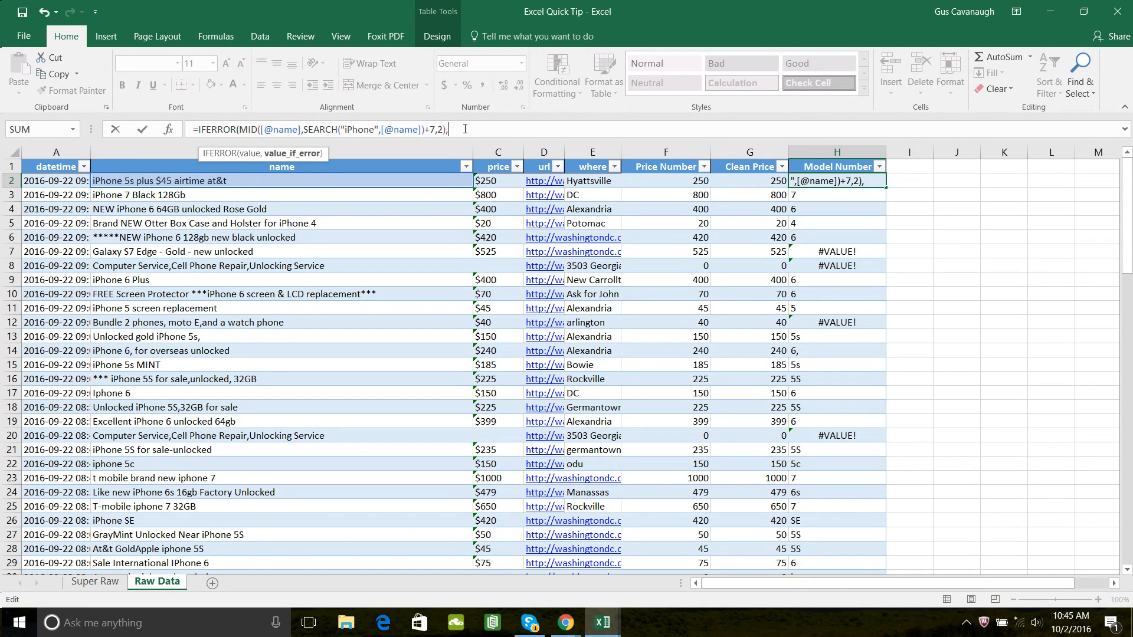
text(""))
key(Return)
- Check the Model Number results in rows 2 to 7, including the Galaxy S7 Edge row
key(Up)
key(Up)
key(Down)
key(shift+Down)
key(shift+Down)
key(shift+Down)
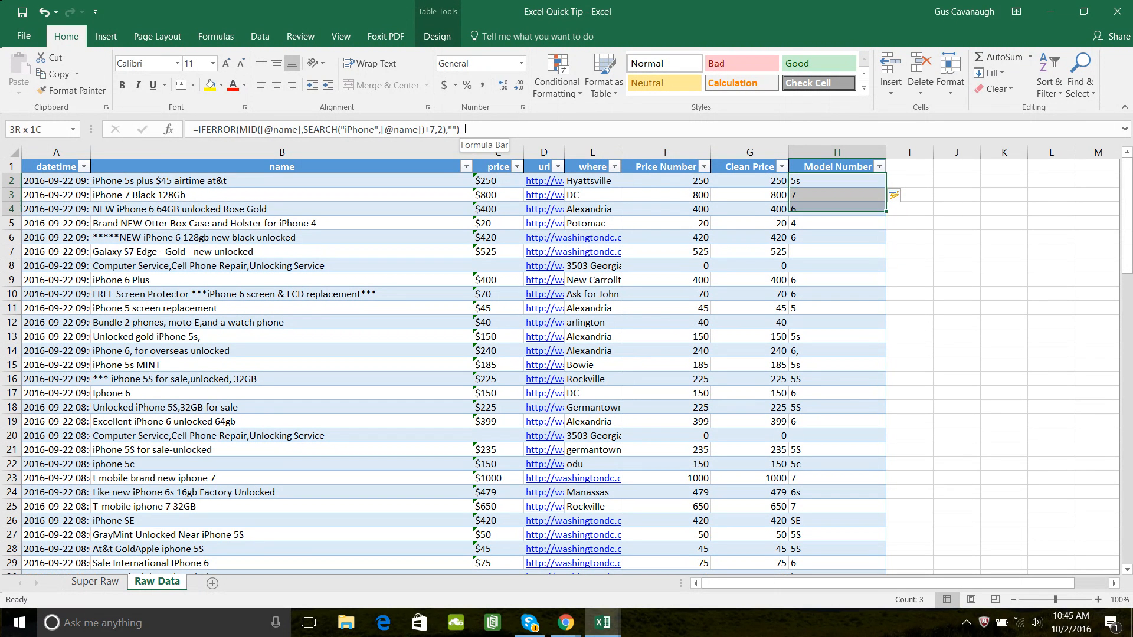
key(Down)
key(Up)
key(Down)
key(Down)
key(Down)
key(Down)
key(Down)
key(Down)
key(Down)
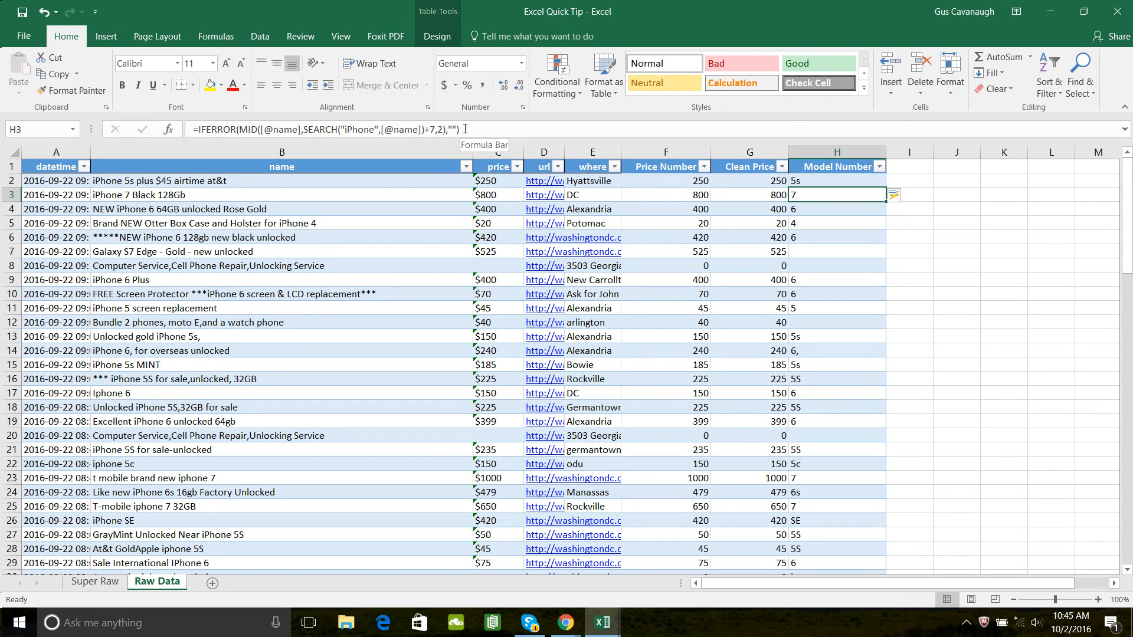
key(Up)
key(Up)
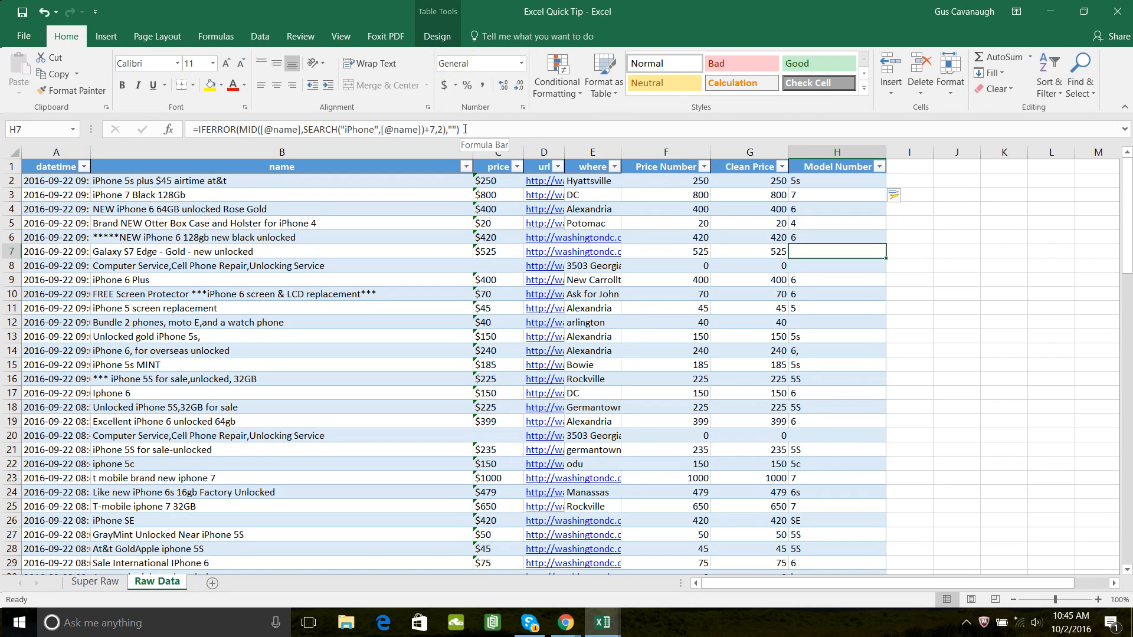
key(Left)
key(Left)
key(Left)
key(Left)
key(Left)
key(Left)
key(Left)
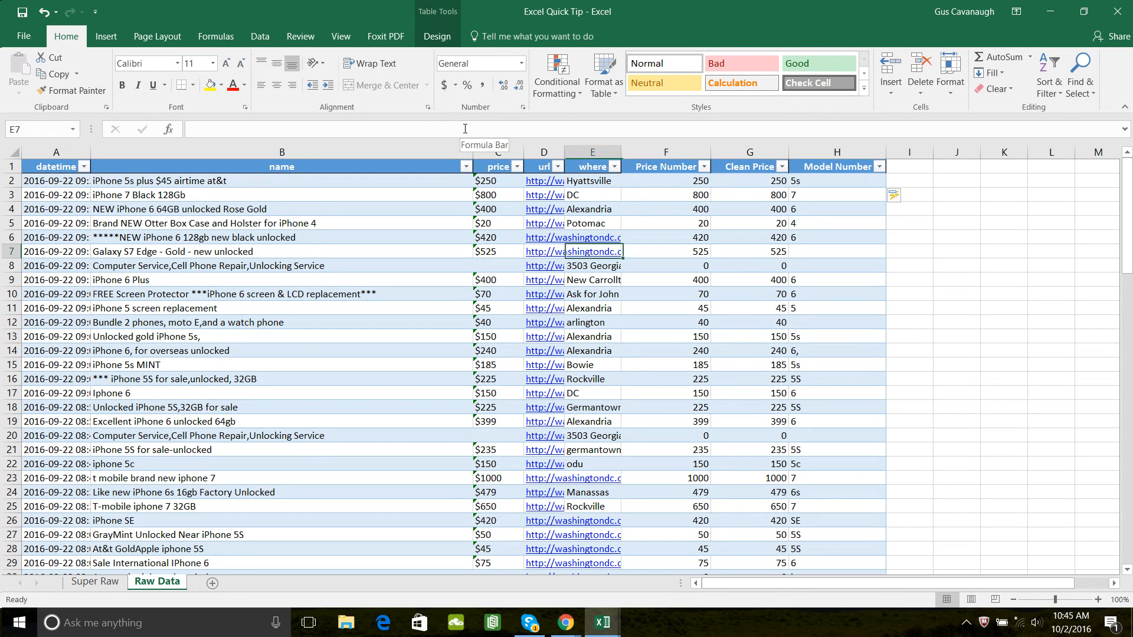
- Change the IFERROR error value in H7 to "Not Iphone" and apply it to the Model Number column
key(Down)
key(Right)
key(Right)
key(Right)
key(Right)
key(Right)
key(Right)
key(Right)
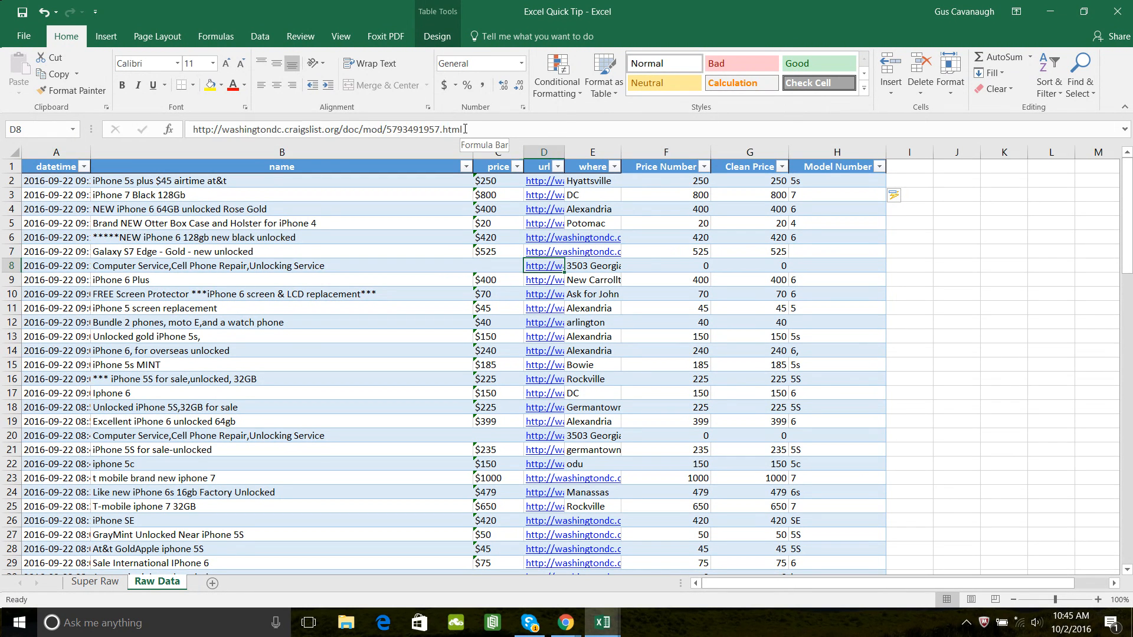
key(Up)
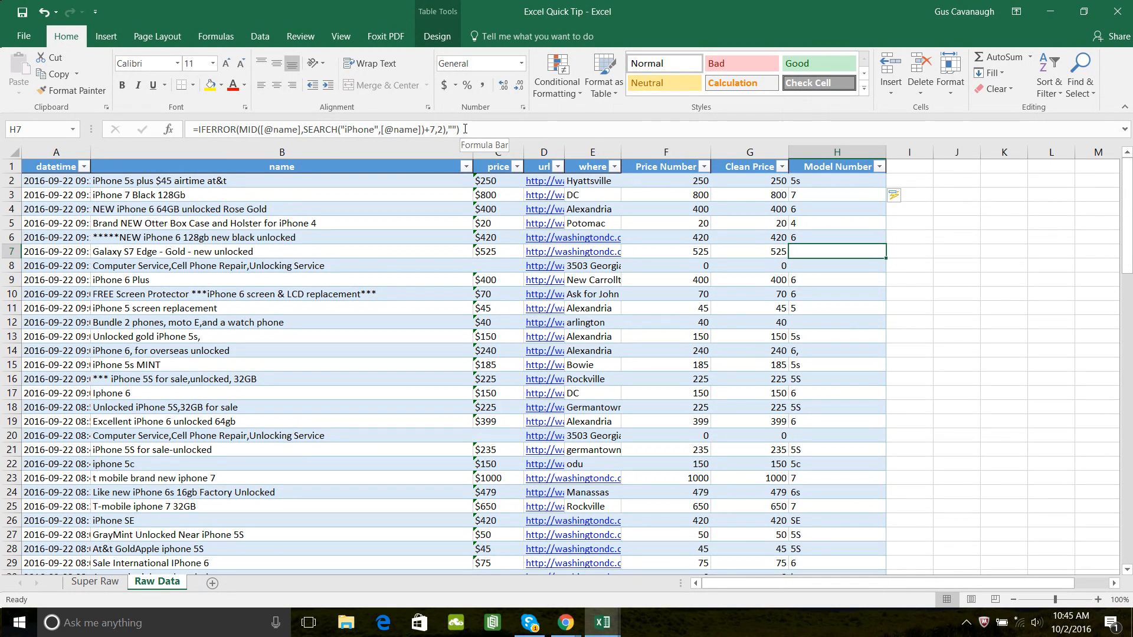
click(451, 131)
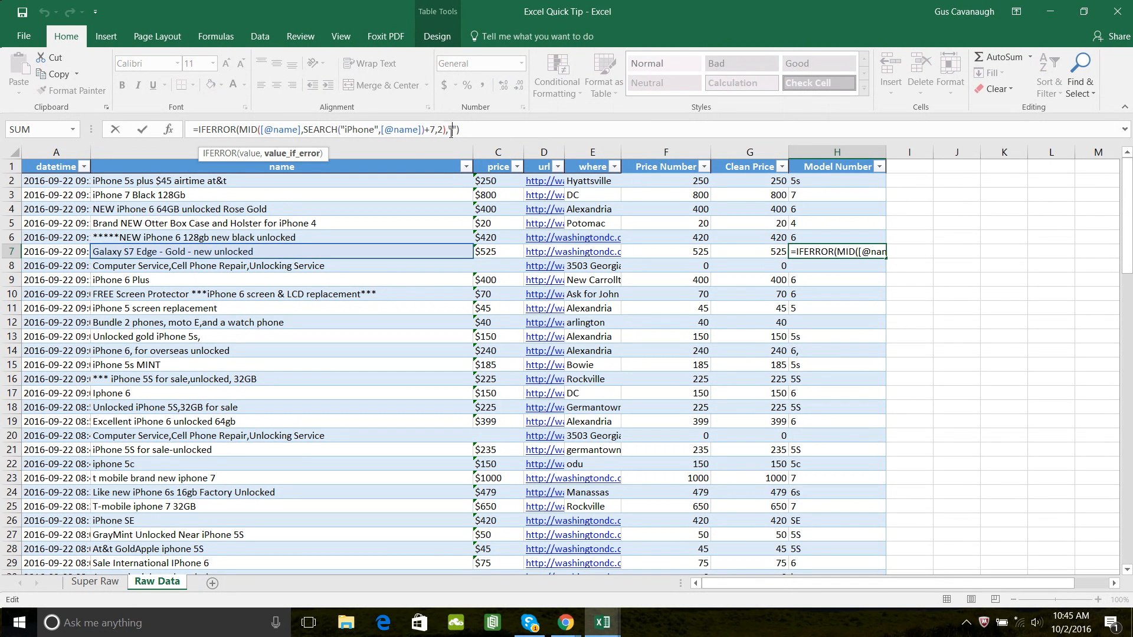
text(Not )
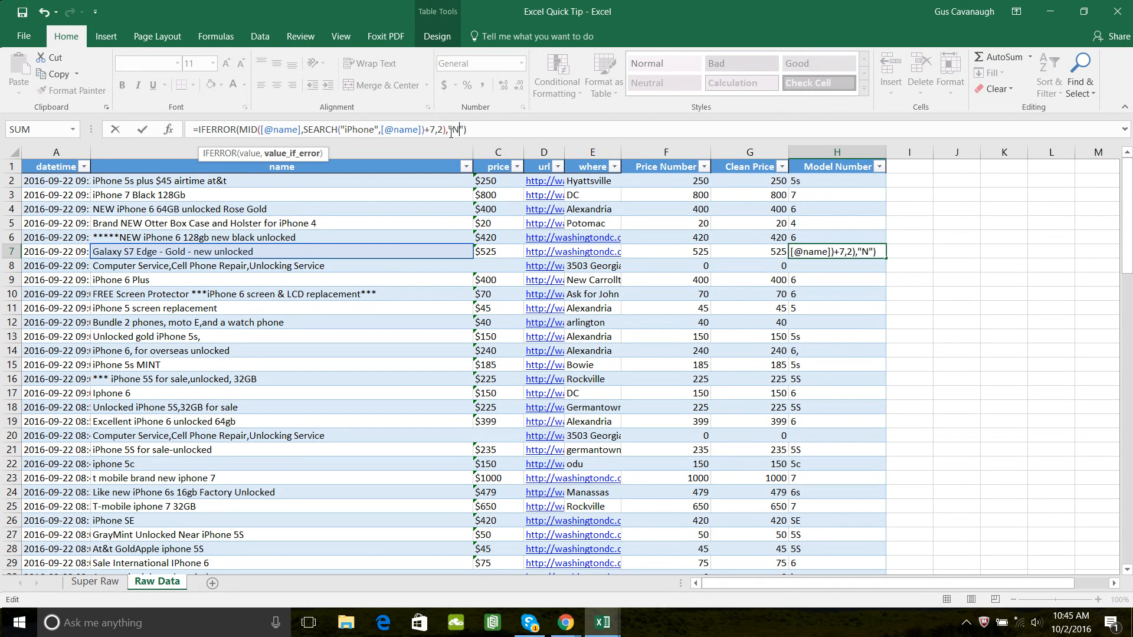
text(Iphone)
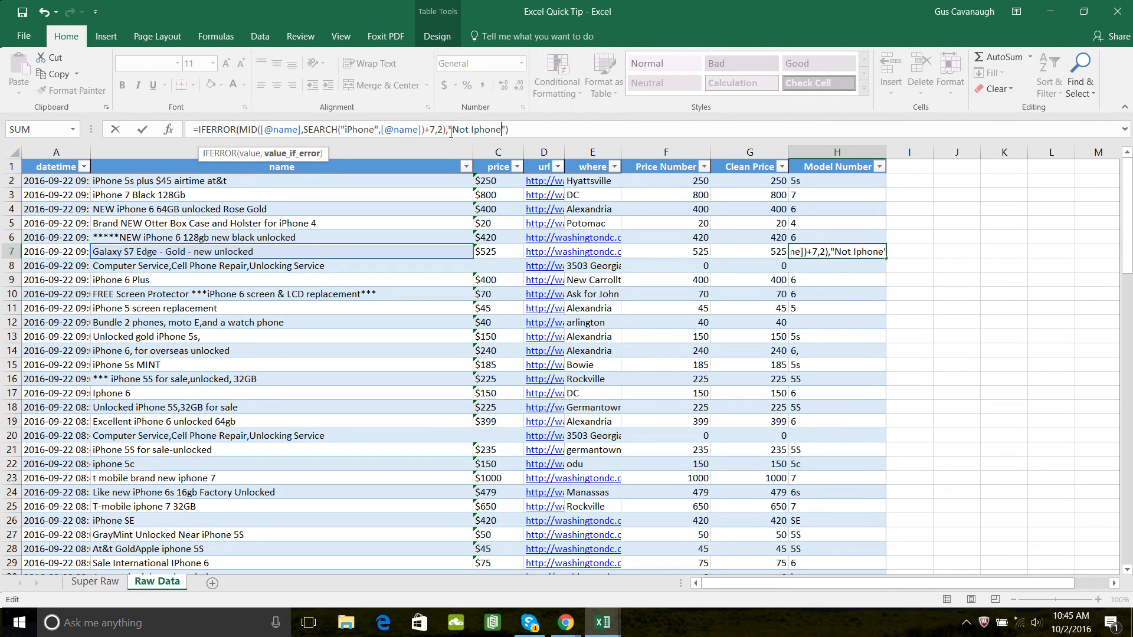
key(Return)
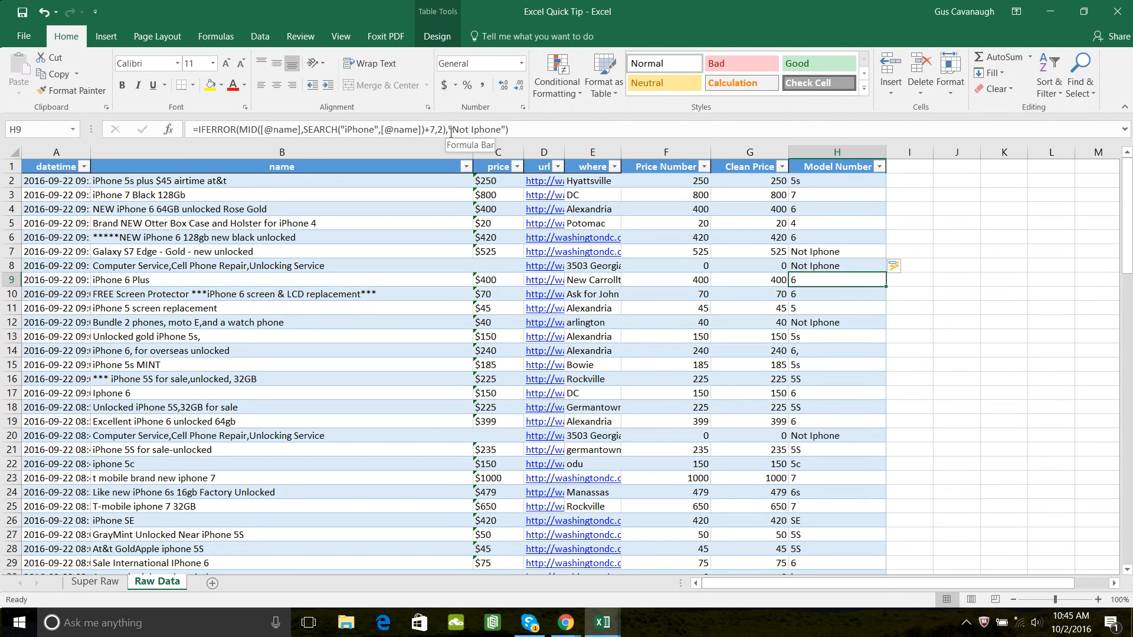
- Set the IFERROR error value in H8 back to an empty string ("") for the whole Model Number column
click(505, 130)
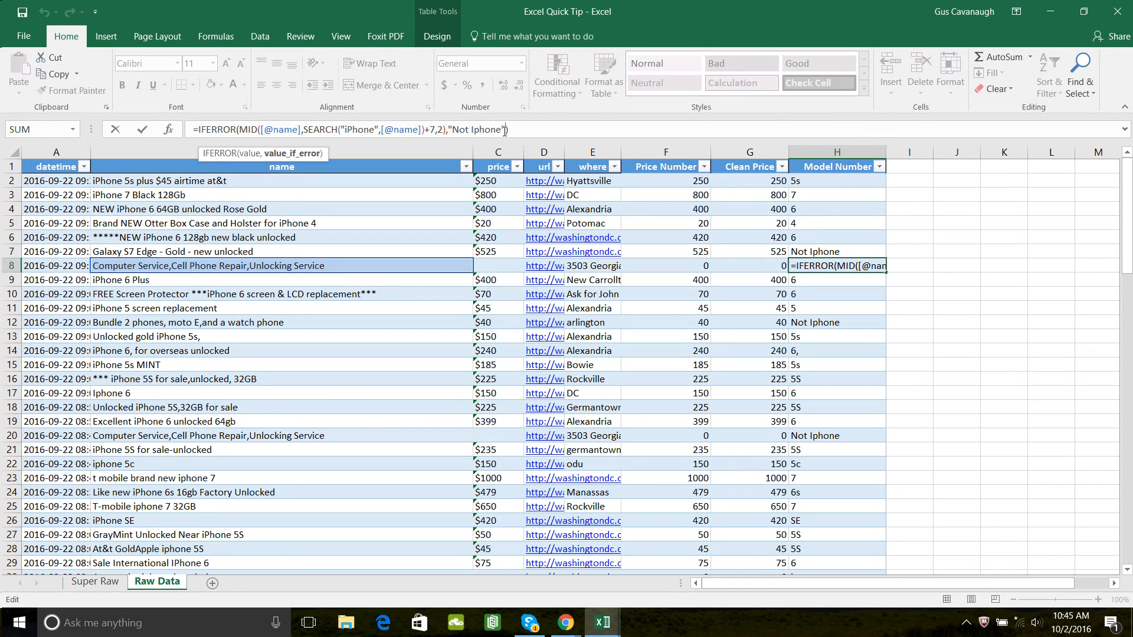
key(BackSpace)
key(BackSpace)
key(BackSpace)
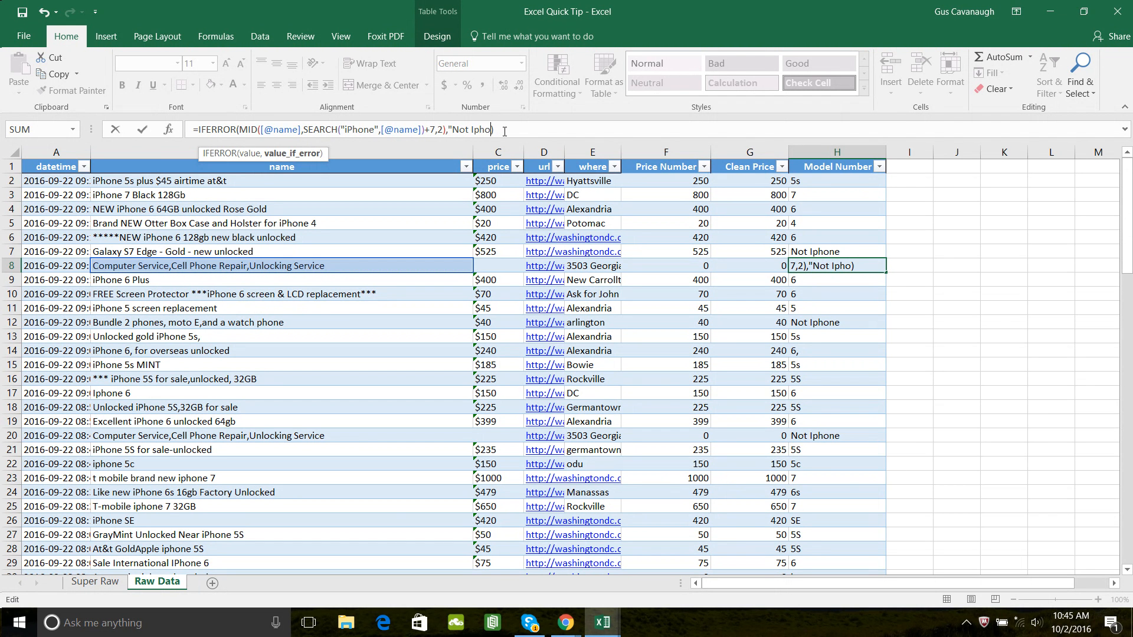
key(BackSpace)
key(BackSpace)
key(BackSpace)
key(BackSpace)
key(BackSpace)
key(BackSpace)
key(BackSpace)
key(BackSpace)
text(")
key(Return)
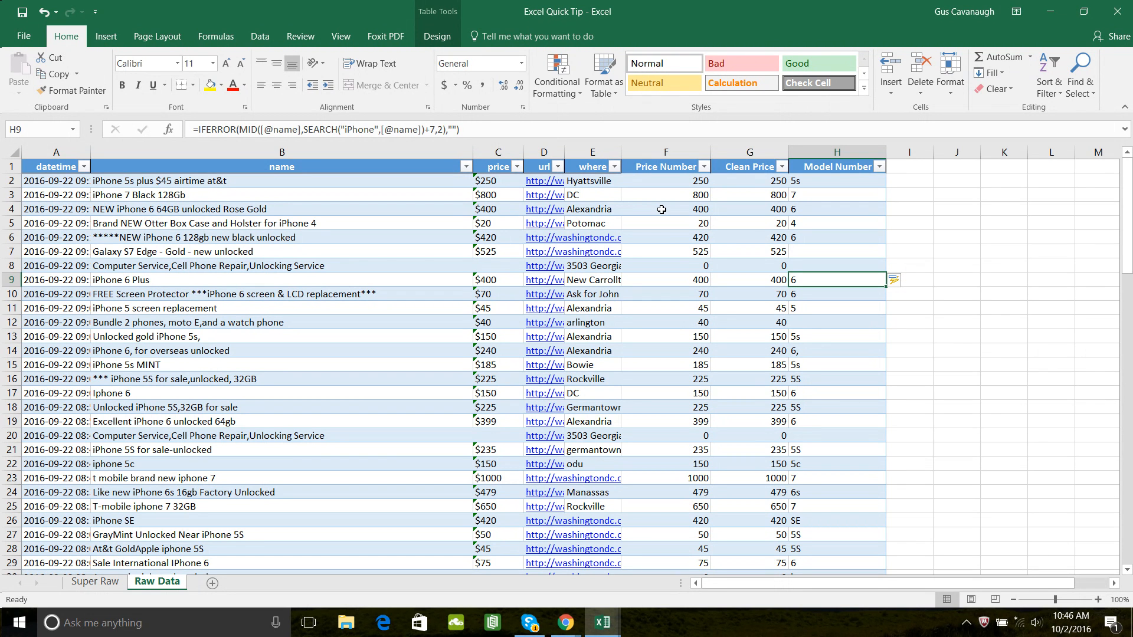
- Check the Model Number results at the end of the table and compare row 93's result with its listing name
key(Down)
key(Down)
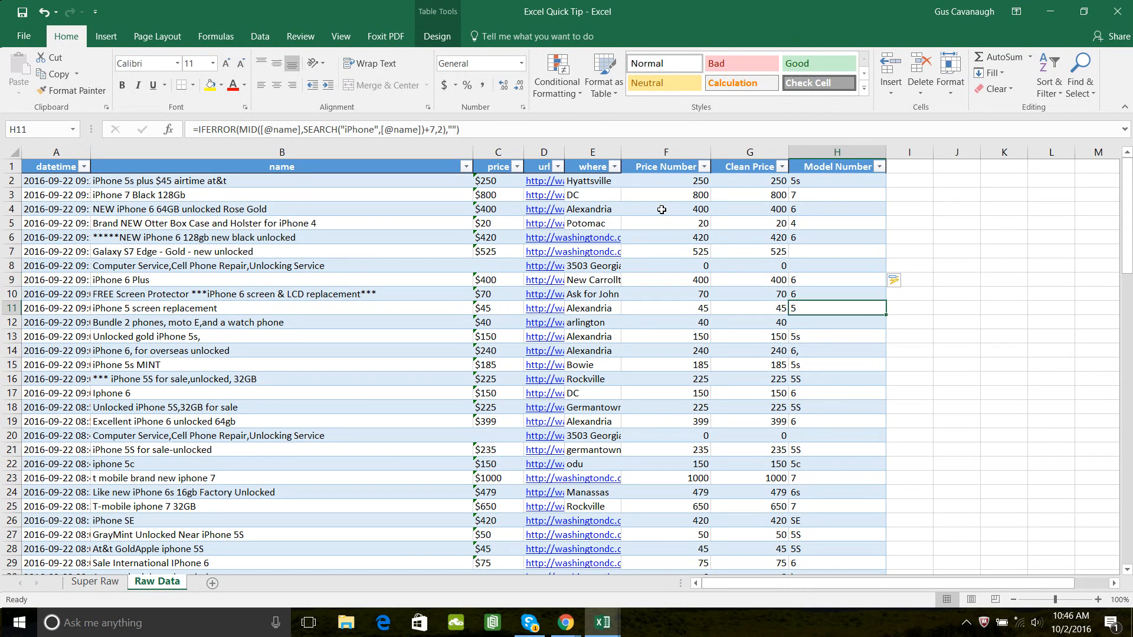
key(Down)
key(Down)
key(Down)
key(Down)
key(Down)
key(Down)
key(Down)
key(Down)
key(Down)
key(Down)
key(Down)
key(Down)
key(Down)
key(Down)
key(Down)
key(Down)
key(Down)
key(Down)
key(Down)
key(Down)
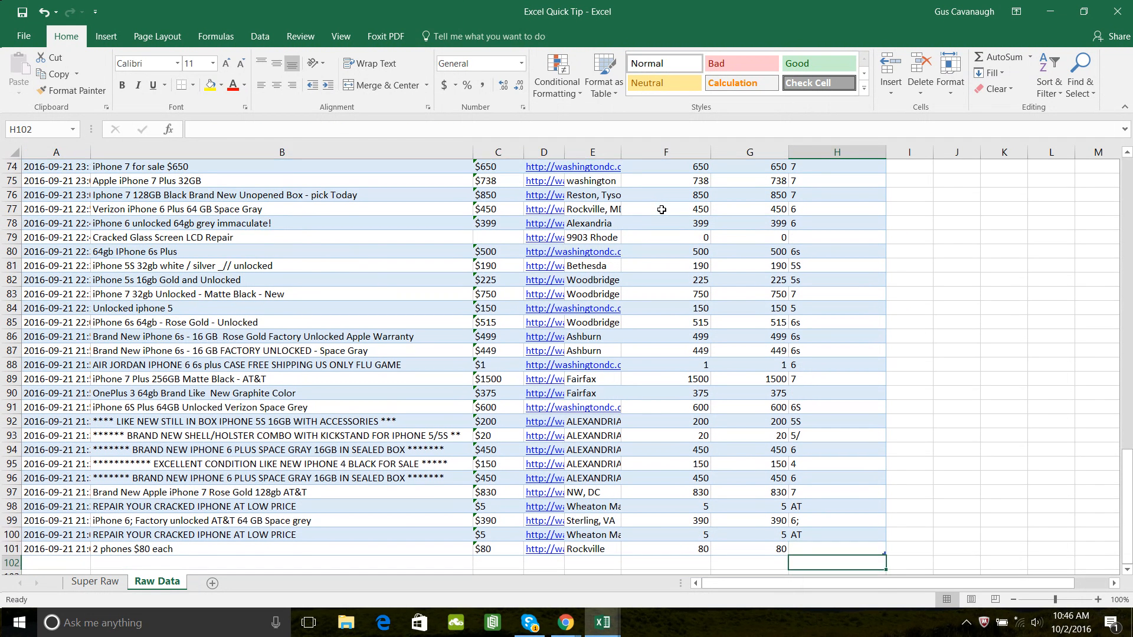
key(Up)
key(Up)
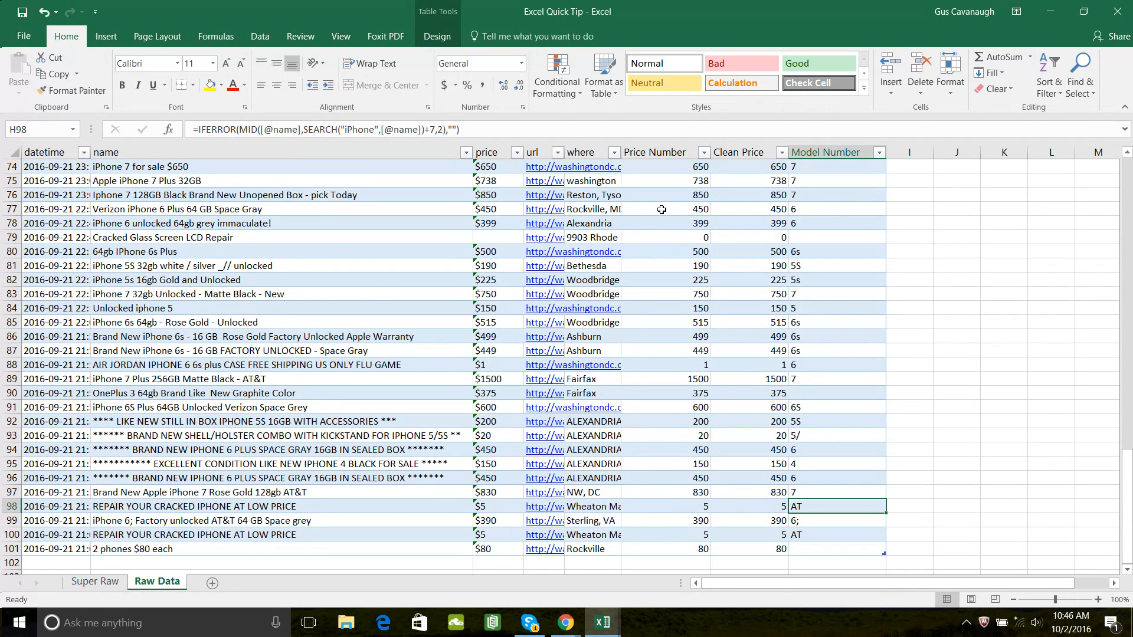
key(Up)
key(Up)
key(Up)
key(Up)
key(Up)
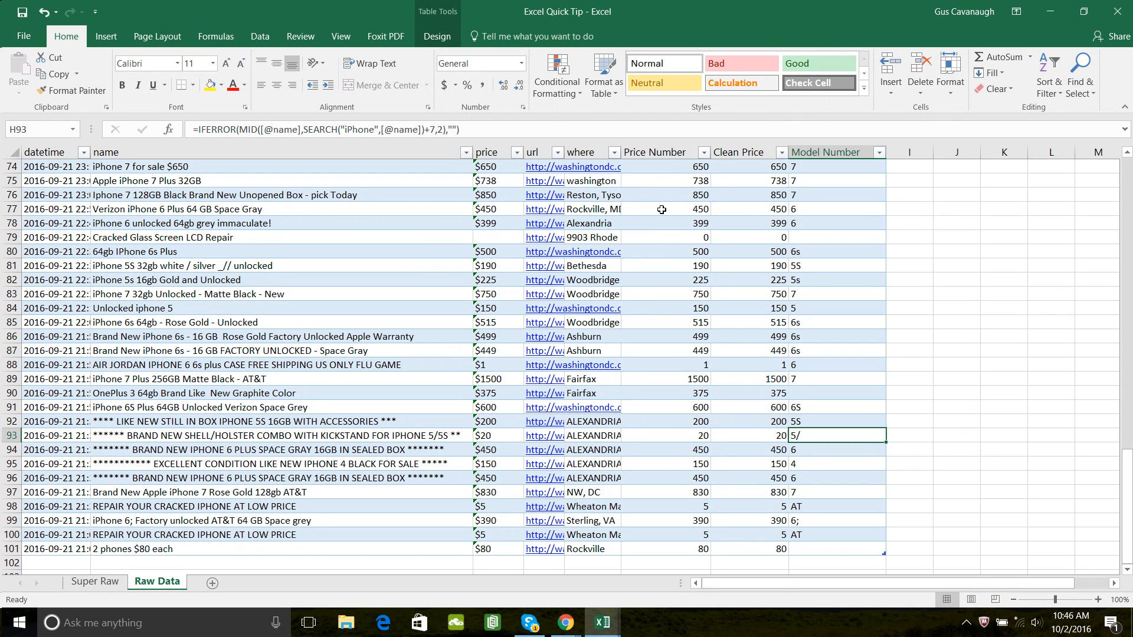
key(Left)
key(Left)
key(Left)
key(Left)
key(Left)
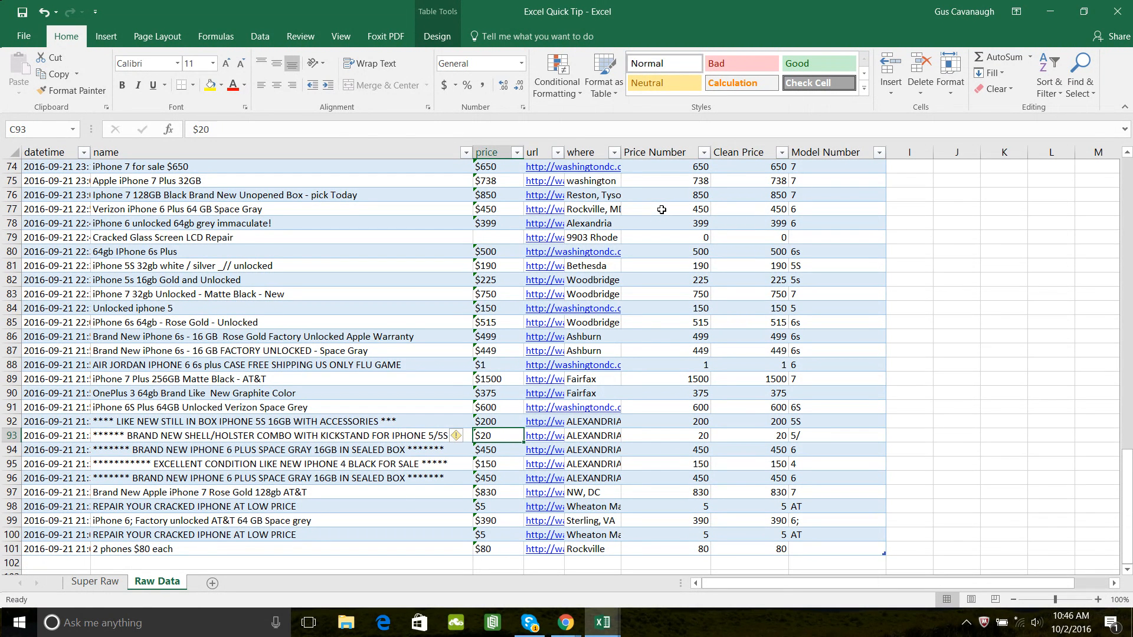
key(Left)
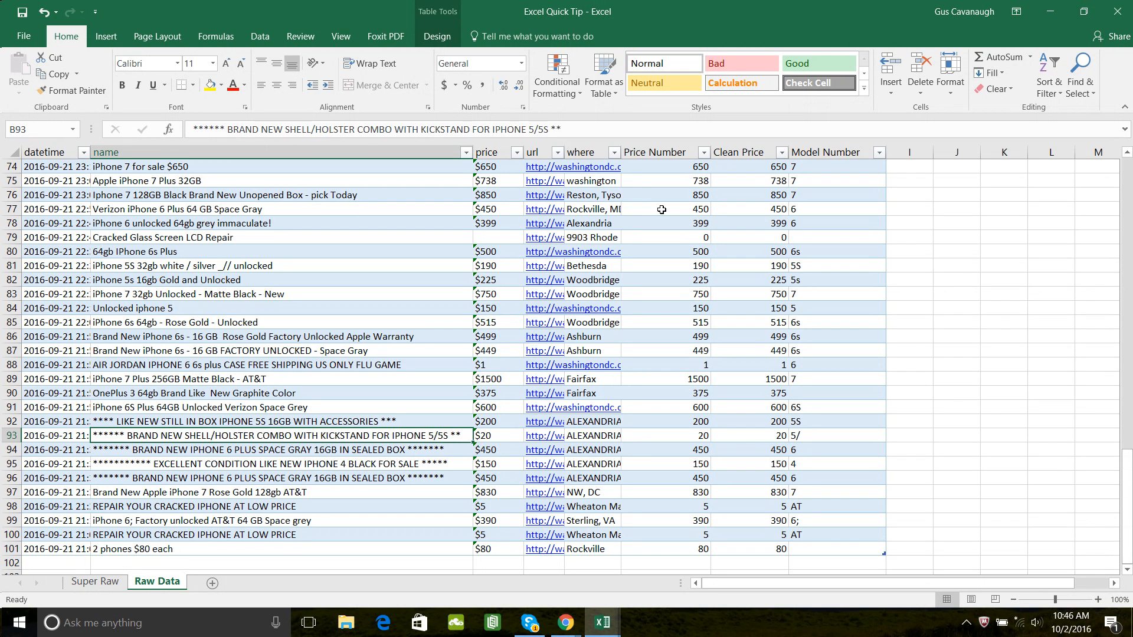
- Compare the Model Number result in row 98 with that row's listing name
key(Right)
key(Right)
key(Right)
key(Right)
key(Right)
key(Right)
key(Down)
key(Down)
key(Down)
key(Down)
key(Down)
key(Left)
key(Left)
key(Left)
key(Left)
key(Left)
key(Left)
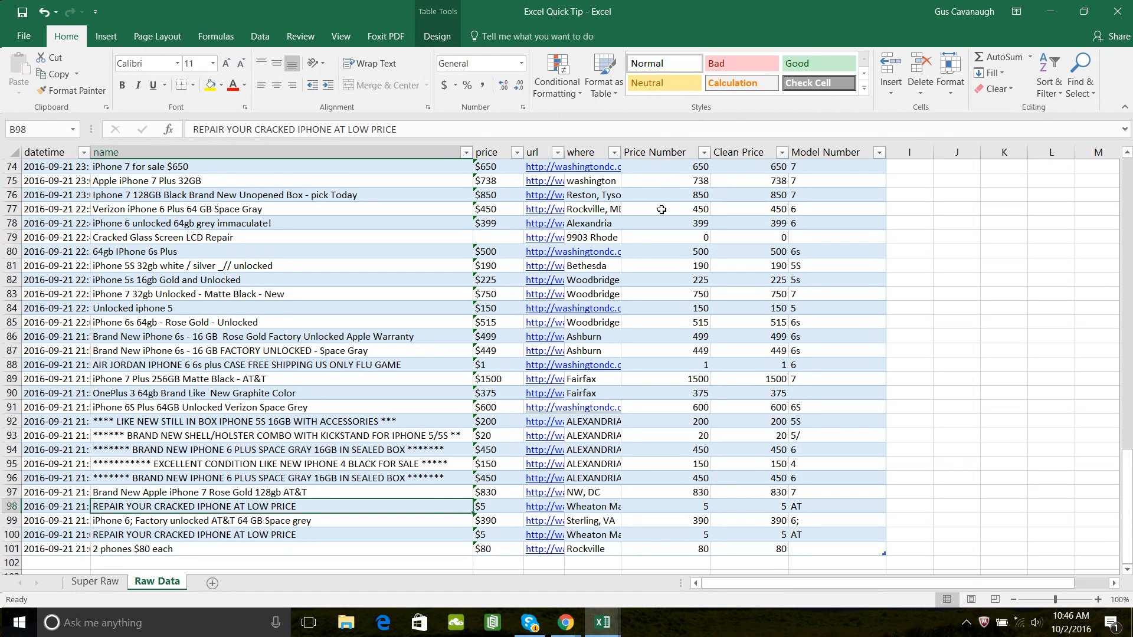
- Examine the extracted Model Number characters in rows 98 to 100 and the rows above them
key(Right)
key(Right)
key(Right)
key(Right)
key(Right)
key(Right)
key(Down)
key(Down)
key(Up)
key(Up)
key(Down)
key(Down)
key(Up)
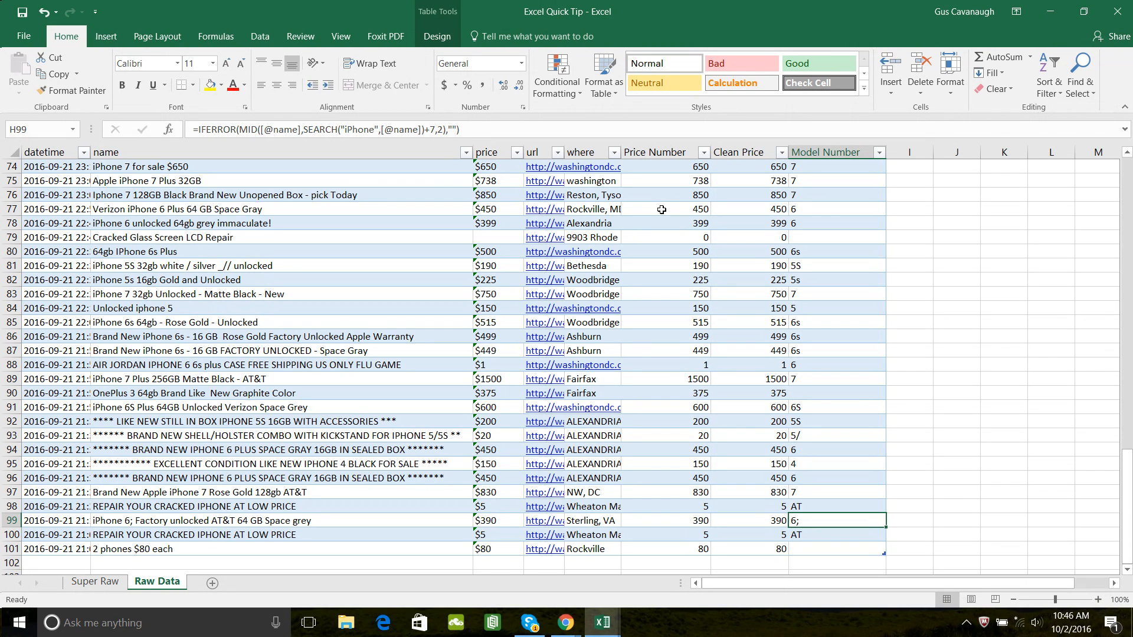
key(Up)
key(Up)
key(Up)
key(Up)
key(Up)
key(Up)
key(Up)
key(Up)
key(Up)
key(Up)
key(Up)
key(Up)
key(Up)
key(Up)
key(Up)
key(Up)
key(Up)
key(Up)
key(Up)
key(Up)
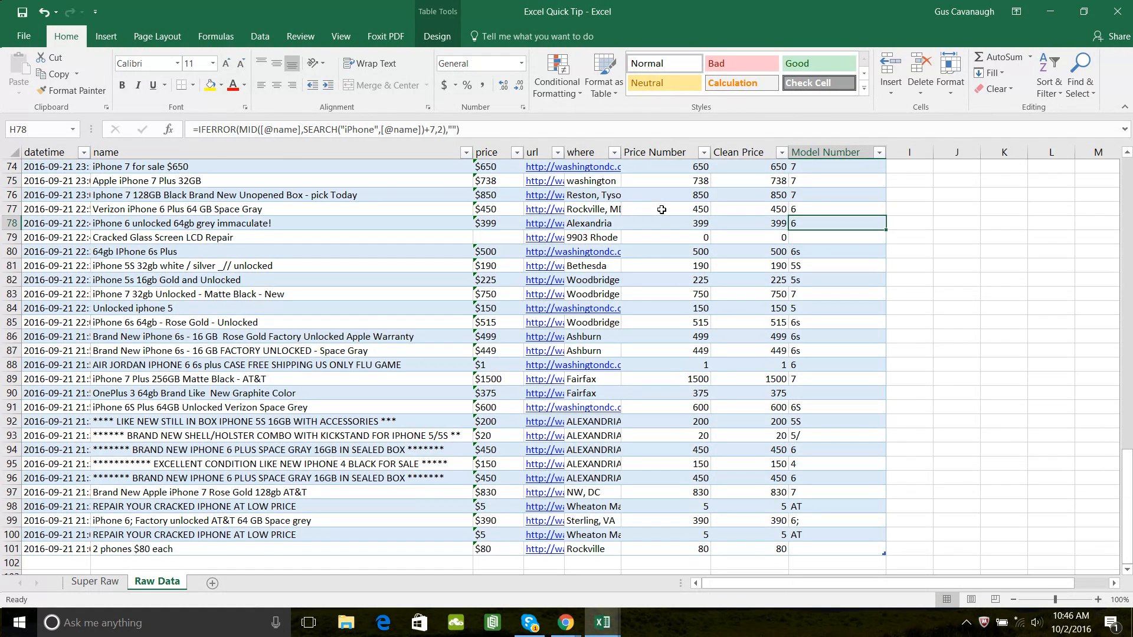
- Review the Model Number column from its first data row to its last rows, around row 99
key(ctrl+Up)
key(Down)
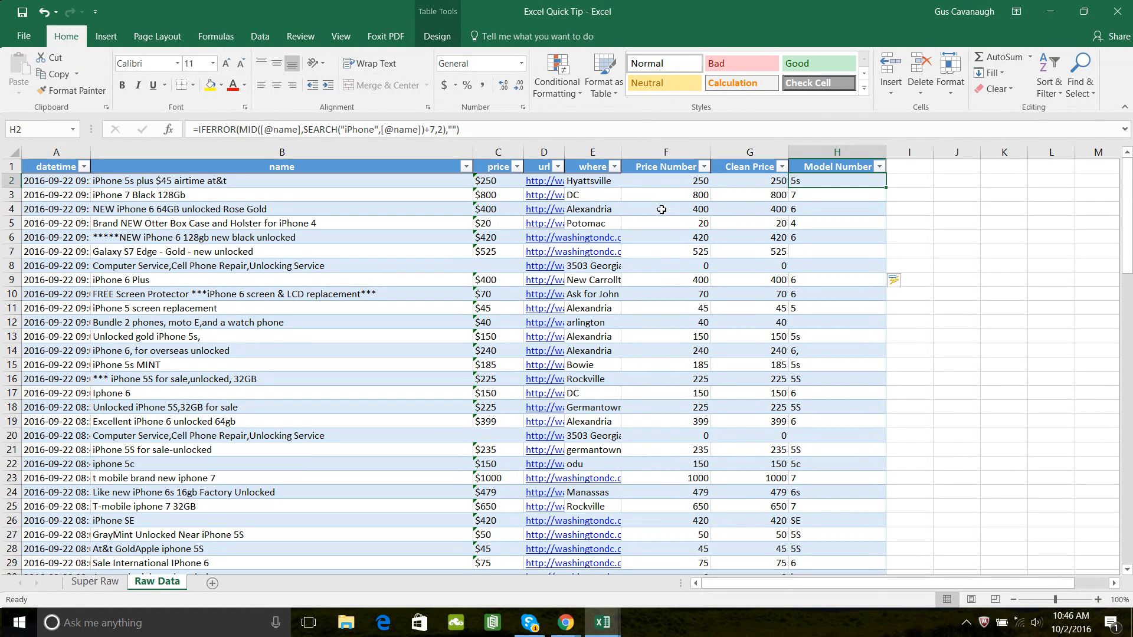
key(ctrl+Down)
key(Up)
key(Up)
key(Up)
key(Up)
key(Up)
key(Down)
key(Down)
key(Down)
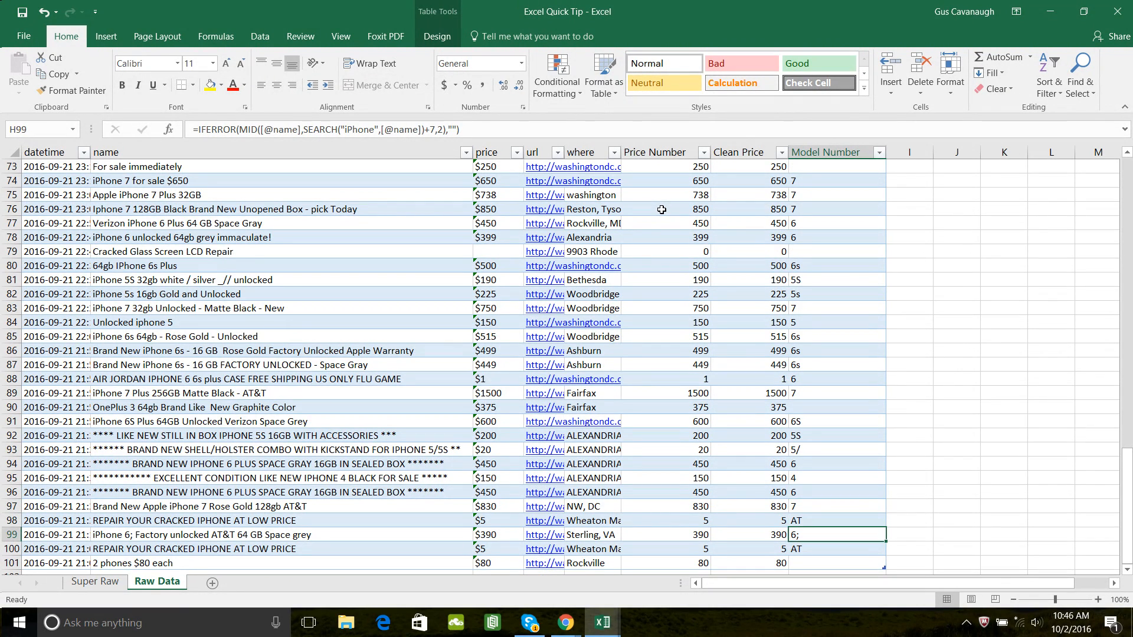
- Inspect the Model Number results in the first rows of the table, including row 14
key(Up)
key(Up)
key(Up)
key(ctrl+Up)
key(Down)
key(Down)
key(Down)
key(Down)
key(Down)
key(Down)
key(Down)
key(Down)
key(Down)
key(Down)
key(Down)
key(Down)
key(Down)
key(Down)
key(Down)
key(Down)
key(Down)
key(Up)
key(Up)
key(Up)
key(Up)
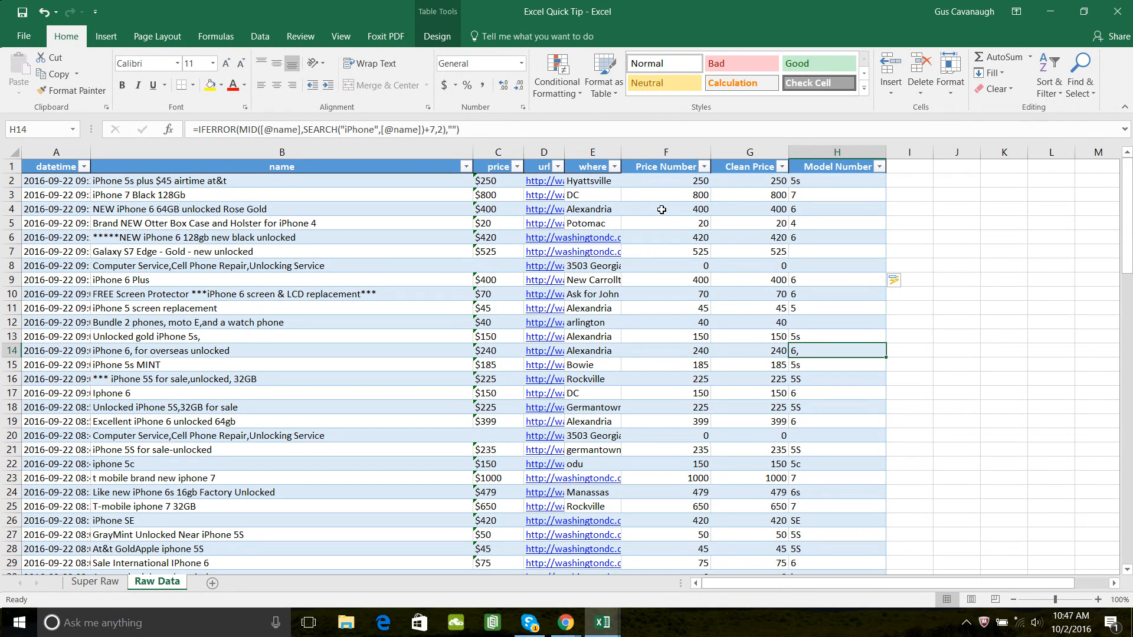
- Examine the listing name in row 98 that leads to its Model Number result
key(Down)
key(ctrl+Down)
key(Up)
key(Up)
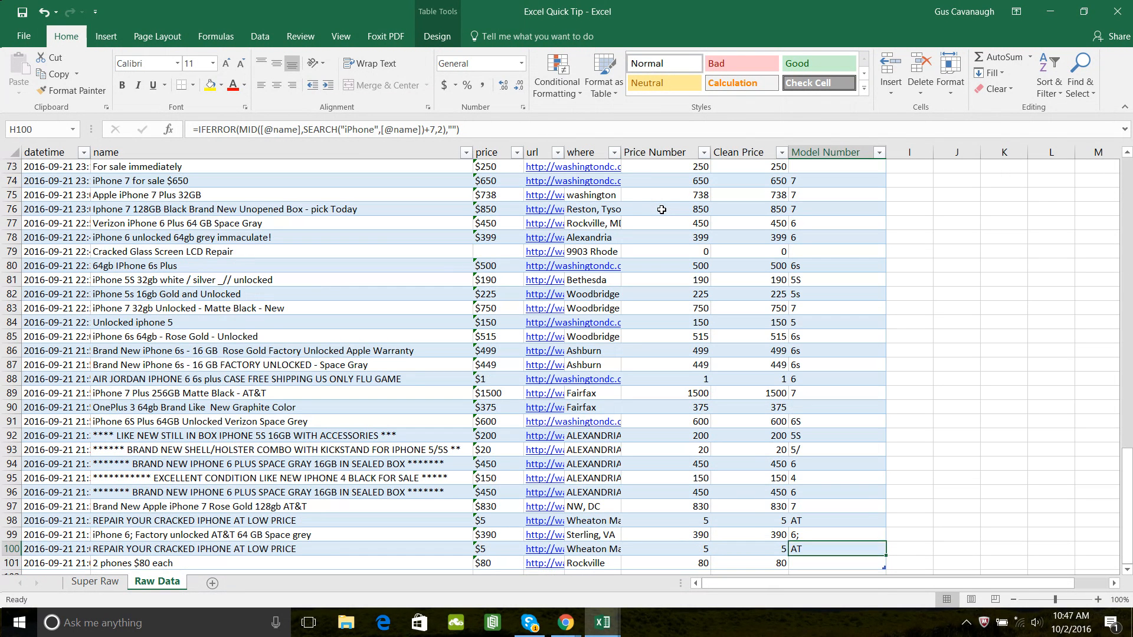
key(Left)
key(Up)
key(Left)
key(Left)
key(Left)
key(Left)
key(Left)
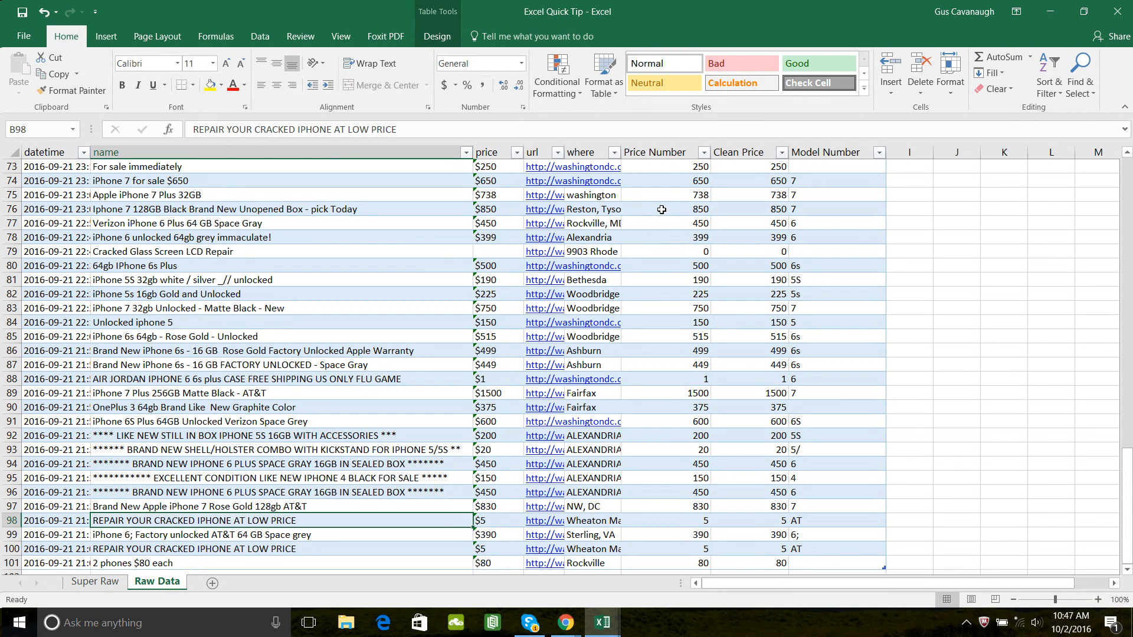
- Check the Model Number results in rows 95 to 99
key(Right)
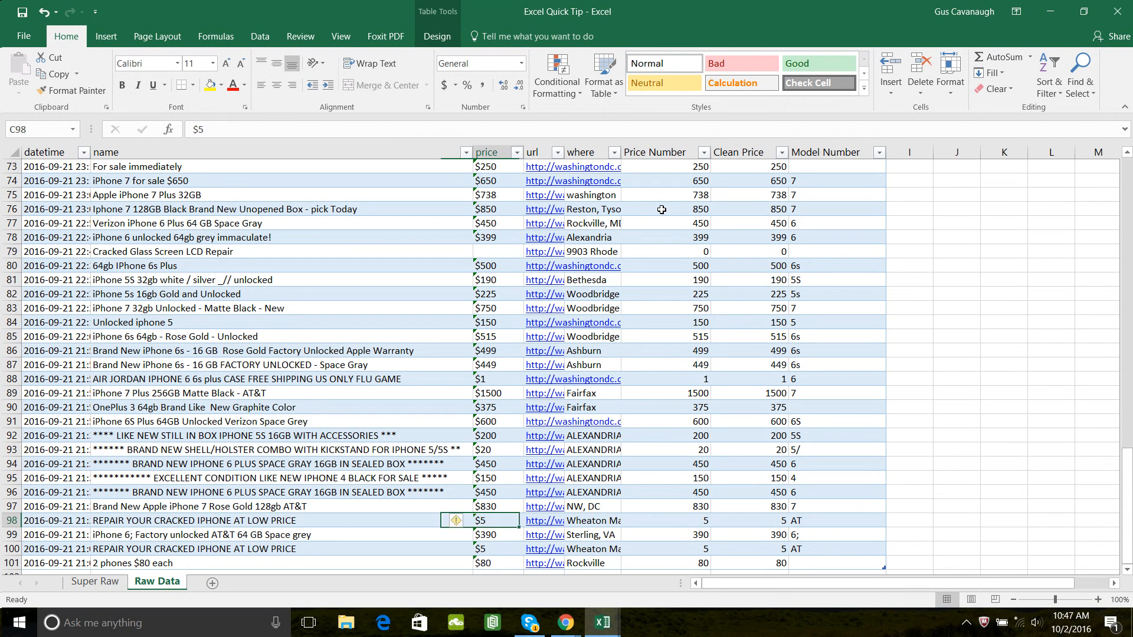
key(Right)
key(Right)
key(Right)
key(Right)
key(Right)
key(Down)
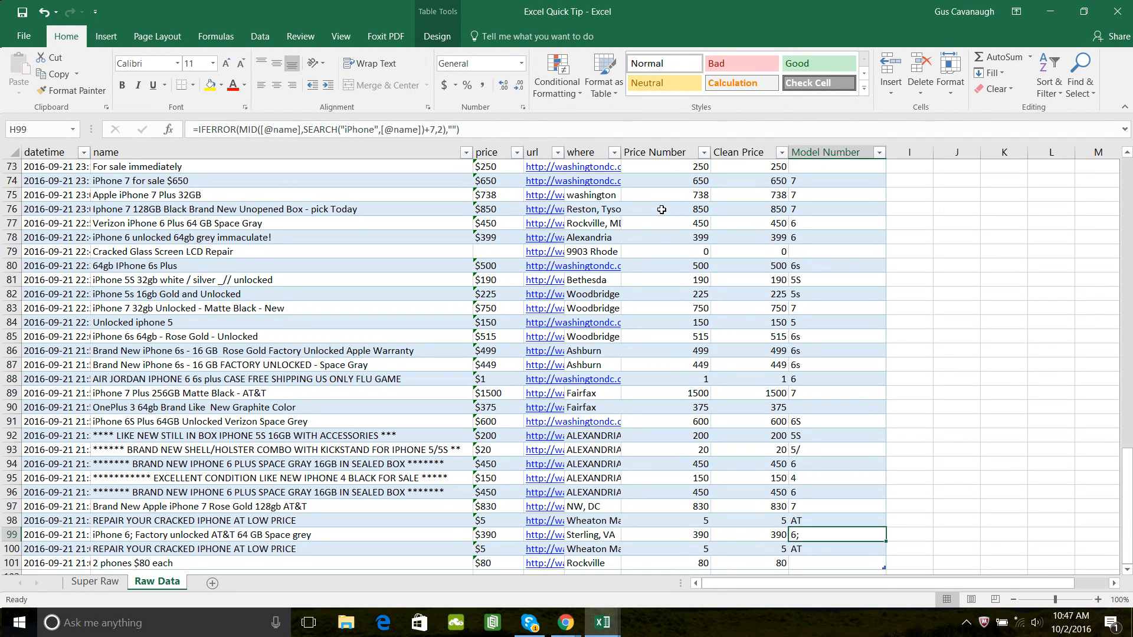
key(Up)
key(Up)
key(Up)
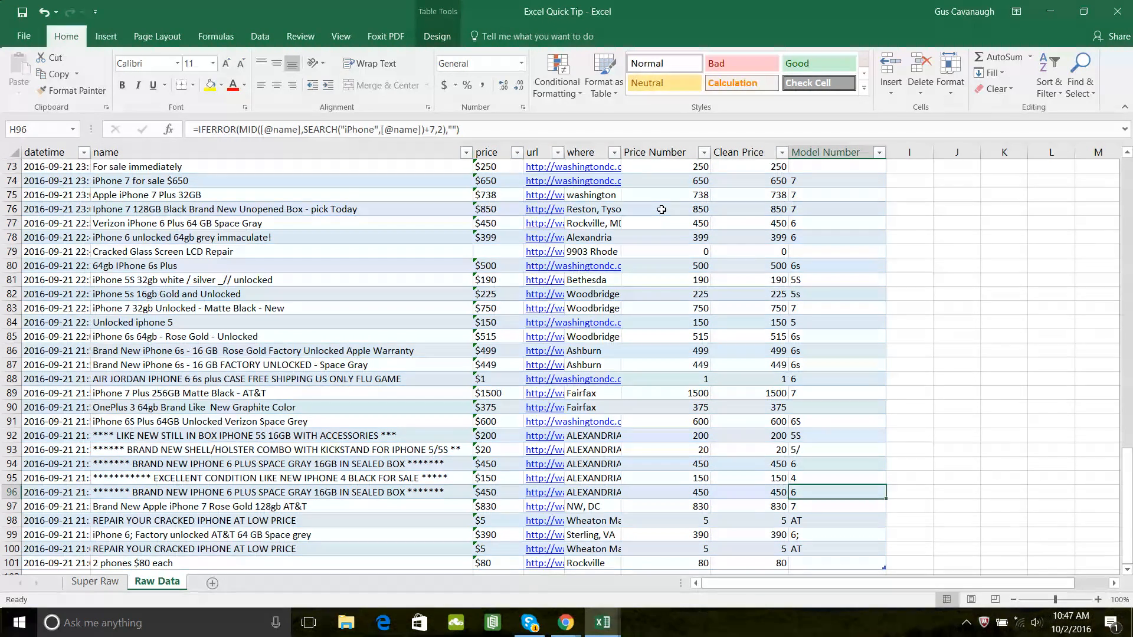
- Examine the listing name and price in row 88, and return to the Model Number header
key(Up)
key(Up)
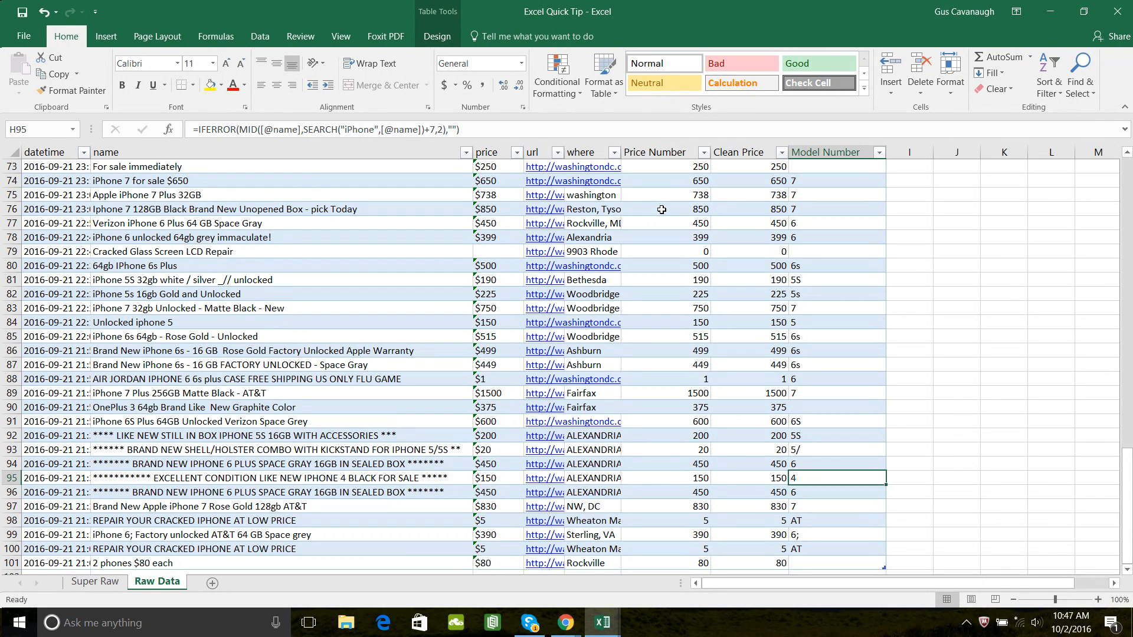
key(Up)
key(Up)
key(Up)
key(Up)
key(Up)
key(Up)
key(Up)
key(Left)
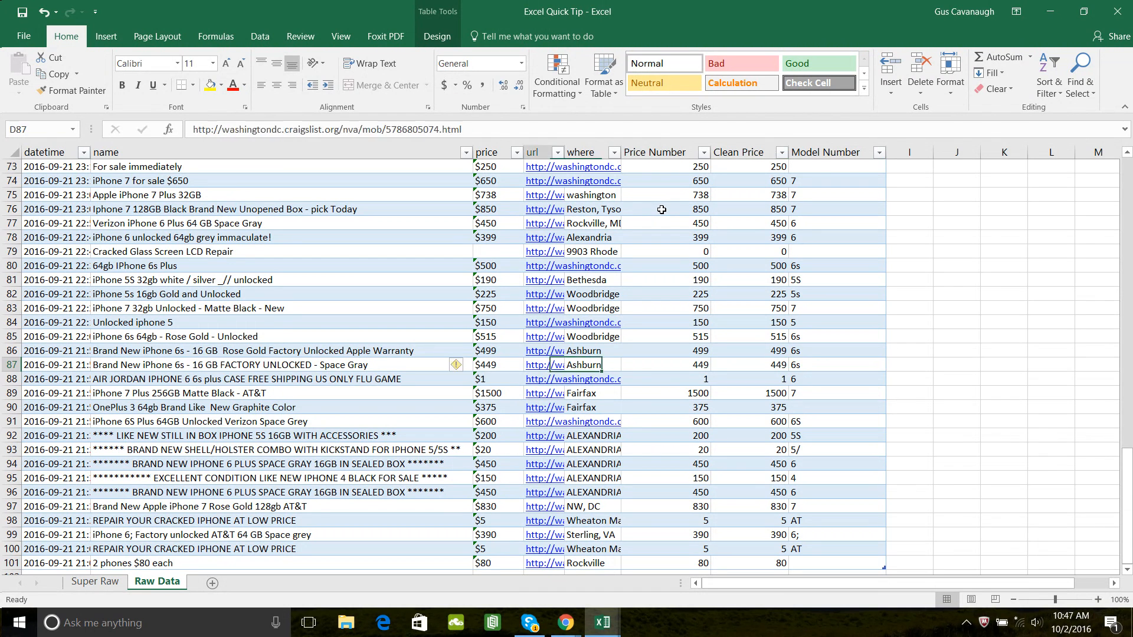
key(Left)
key(Left)
key(Left)
key(Left)
key(Left)
key(Down)
key(Right)
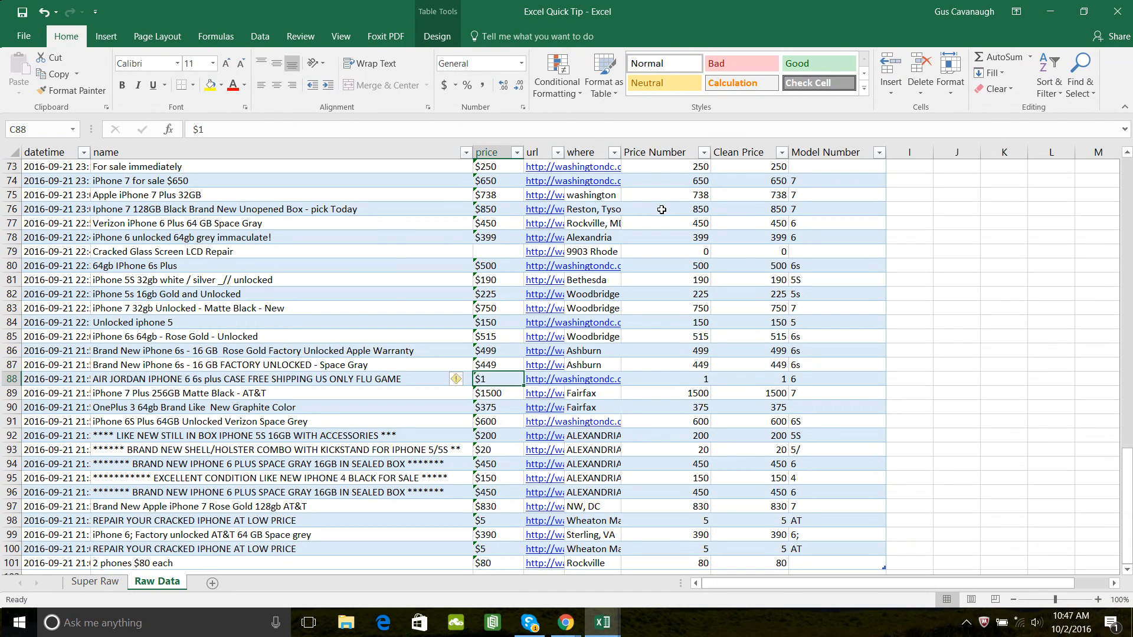
key(Right)
key(Right)
key(Right)
key(Right)
key(Right)
key(ctrl+Up)
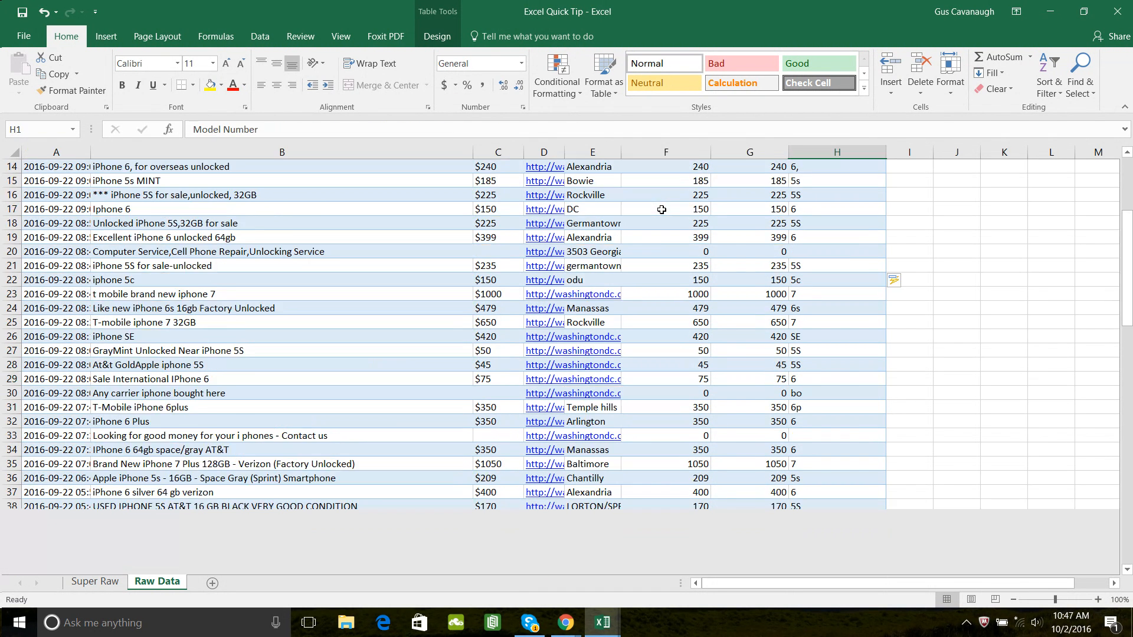